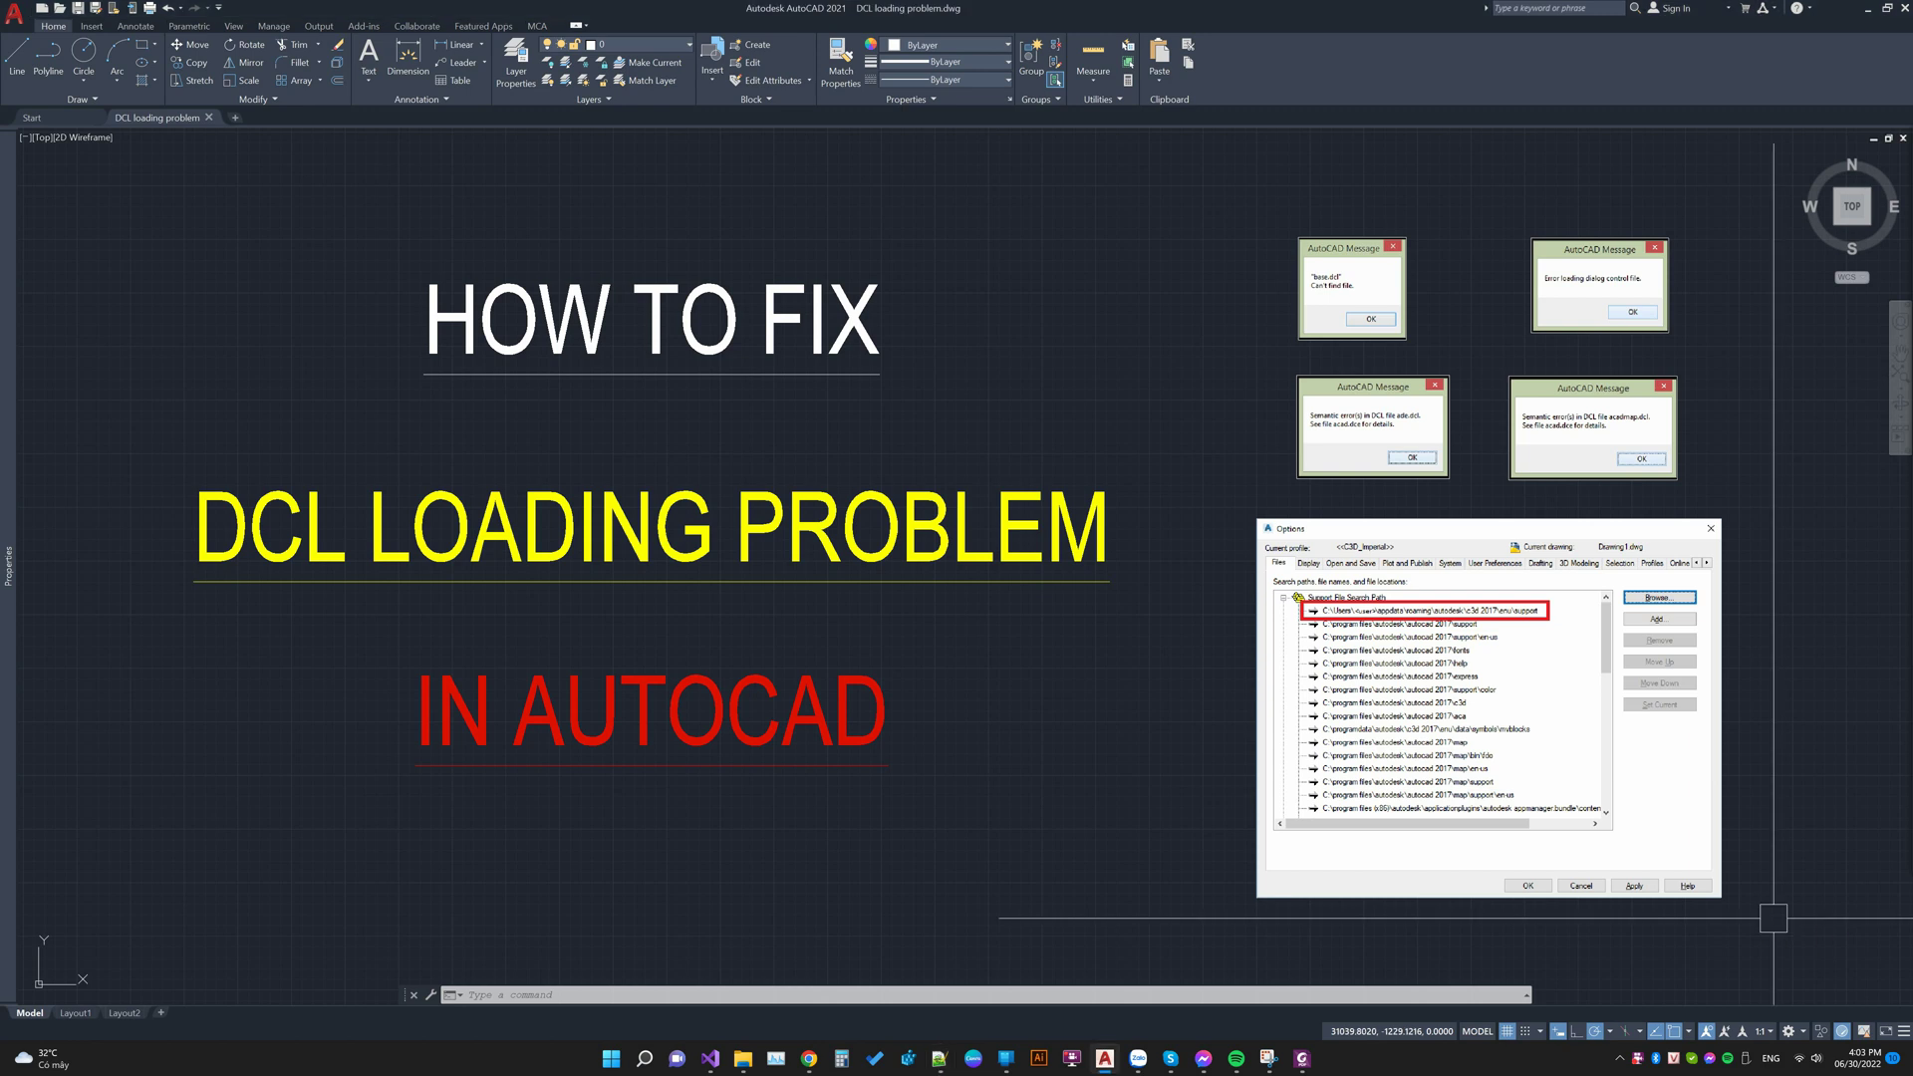
{"action": "type", "text": "ap"}
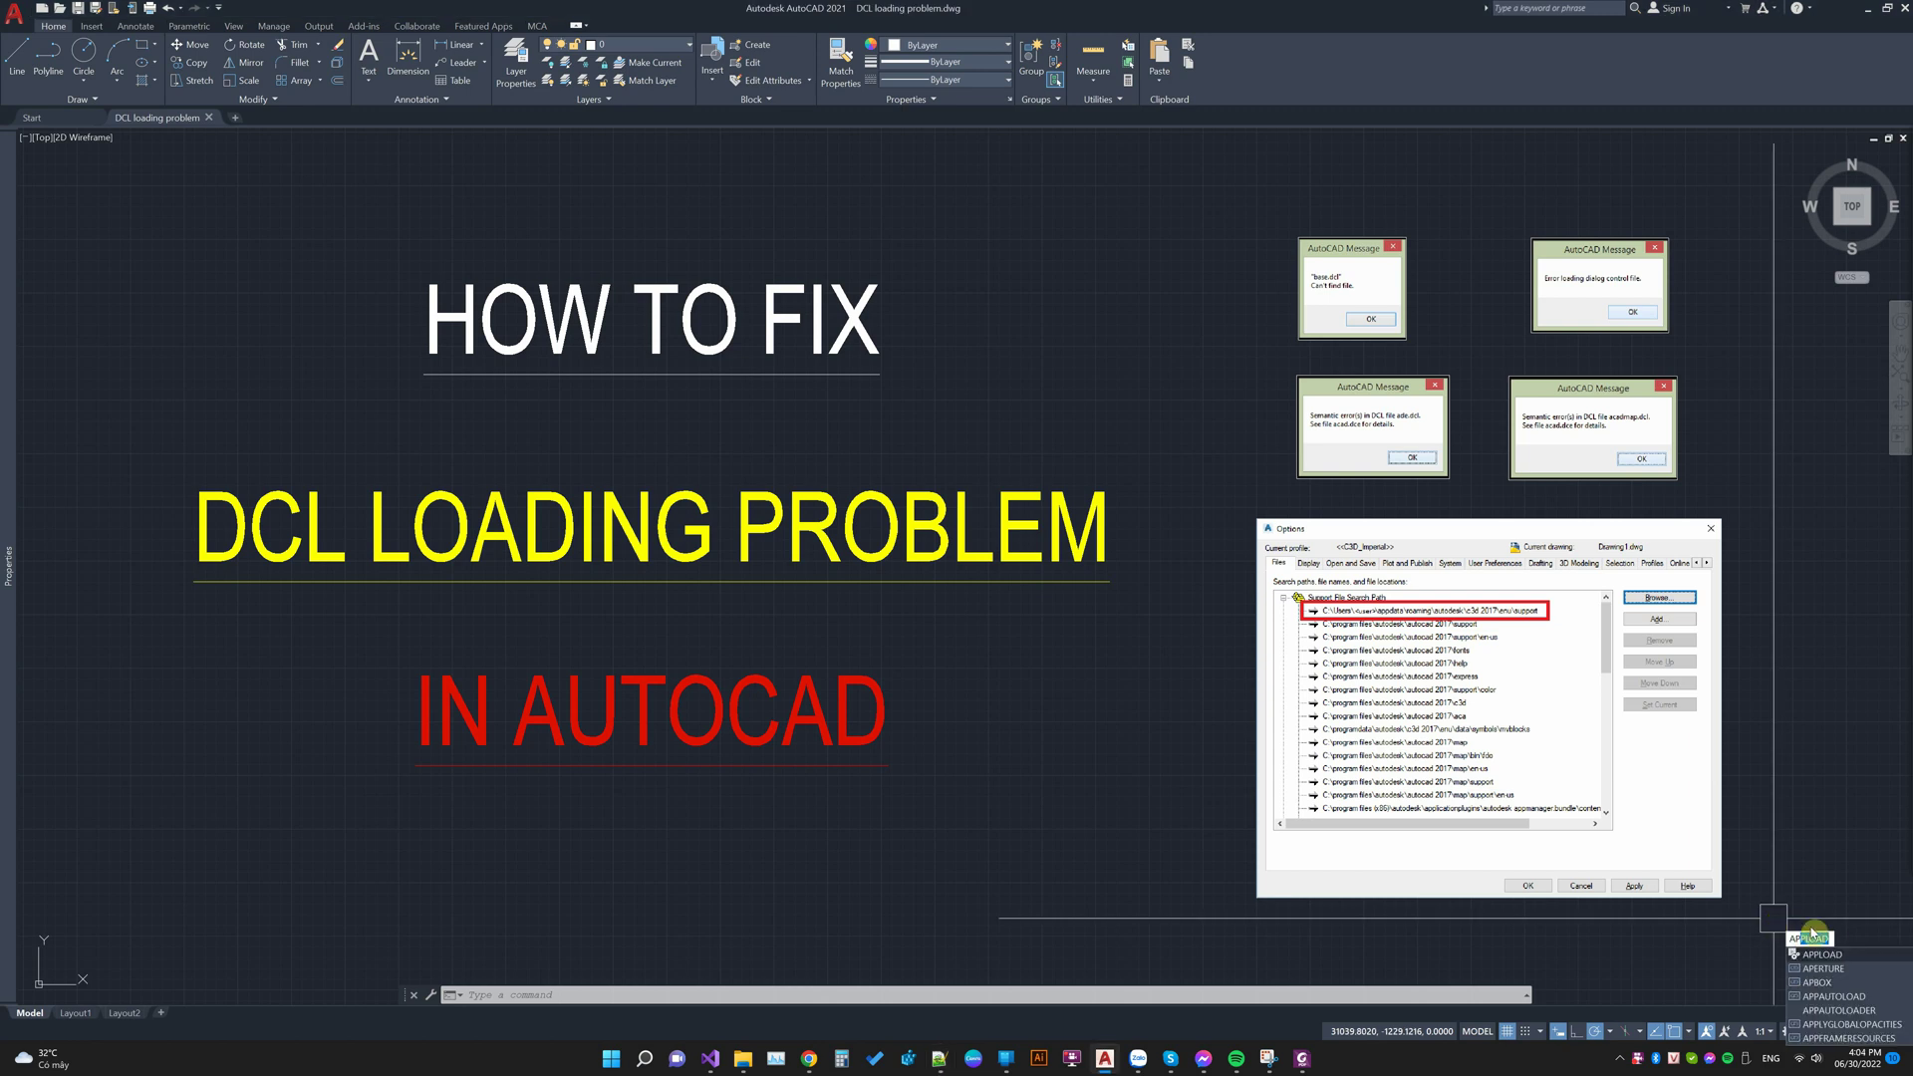
Load the BFindV2-0.lsp routine with APPLOAD
{"action": "key", "text": "Return"}
{"action": "left_click", "coordinate": [729, 154]}
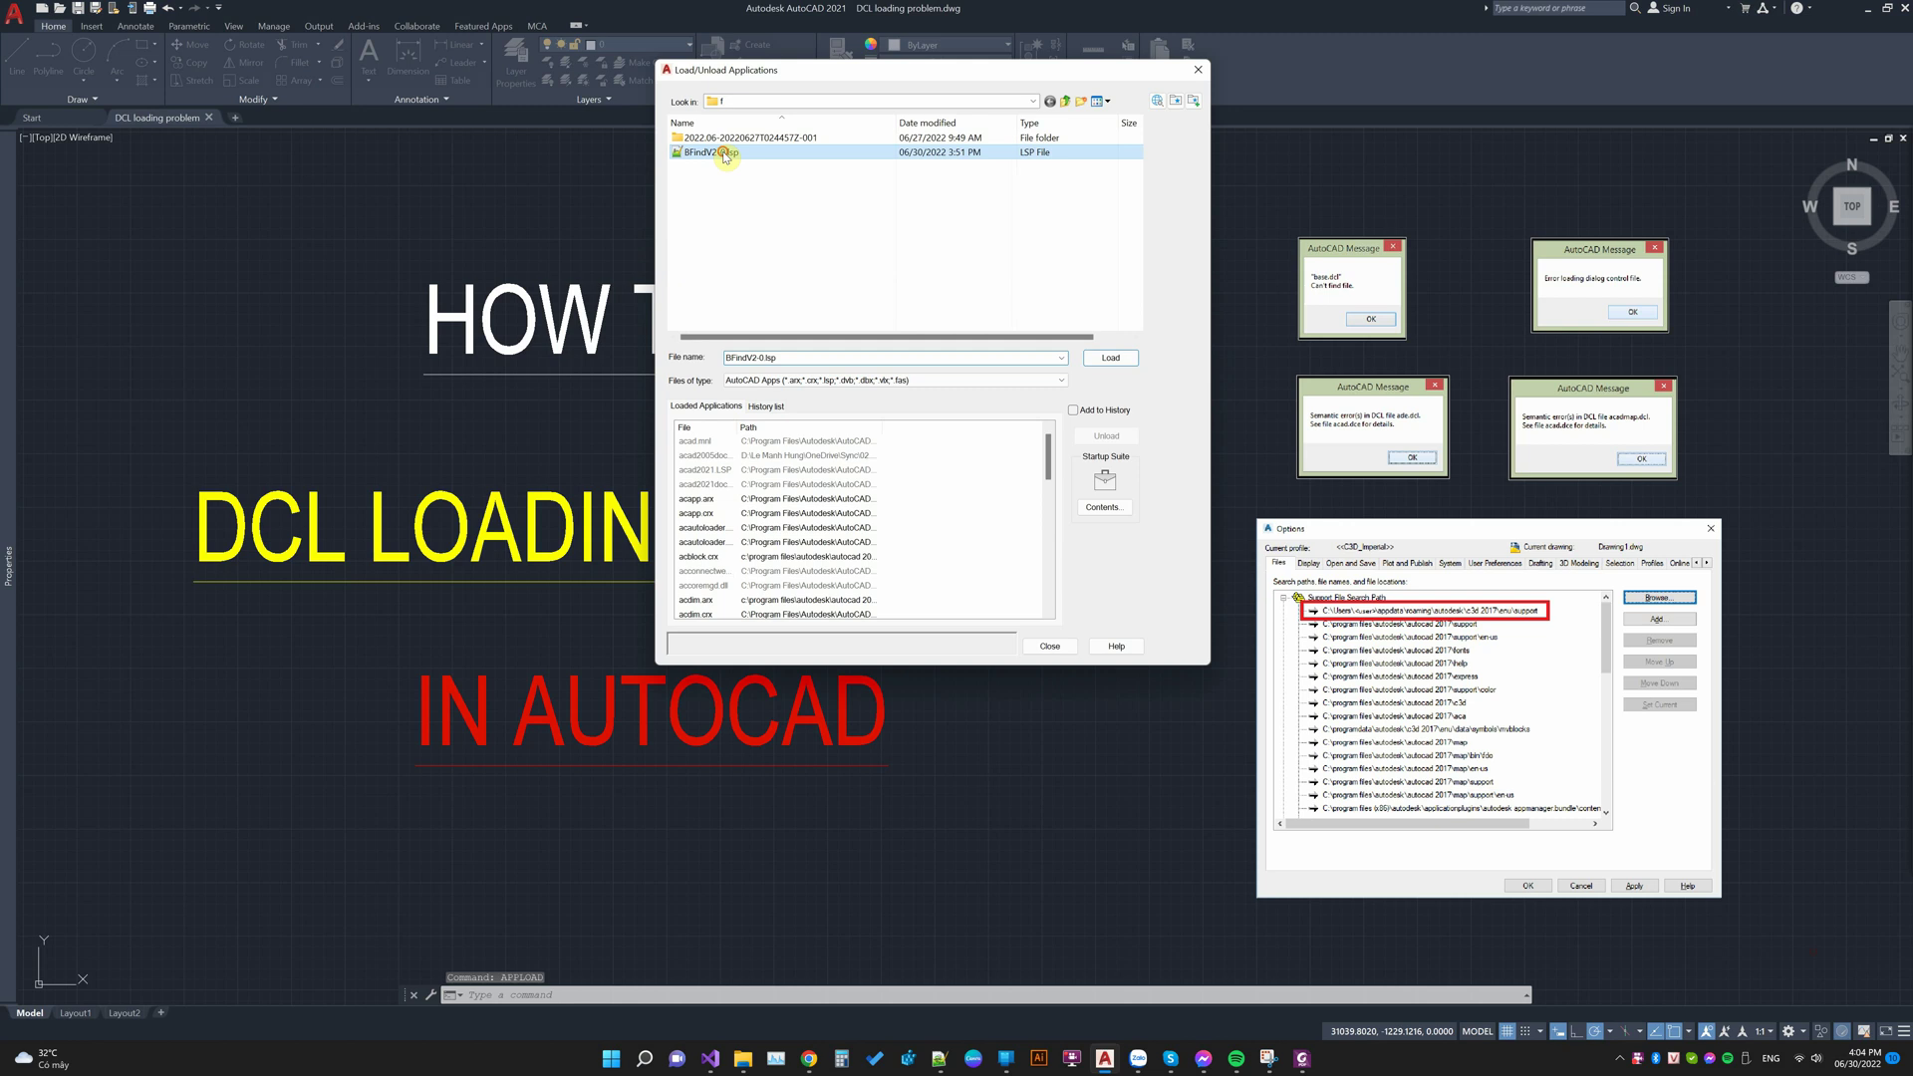
{"action": "left_click", "coordinate": [1098, 361]}
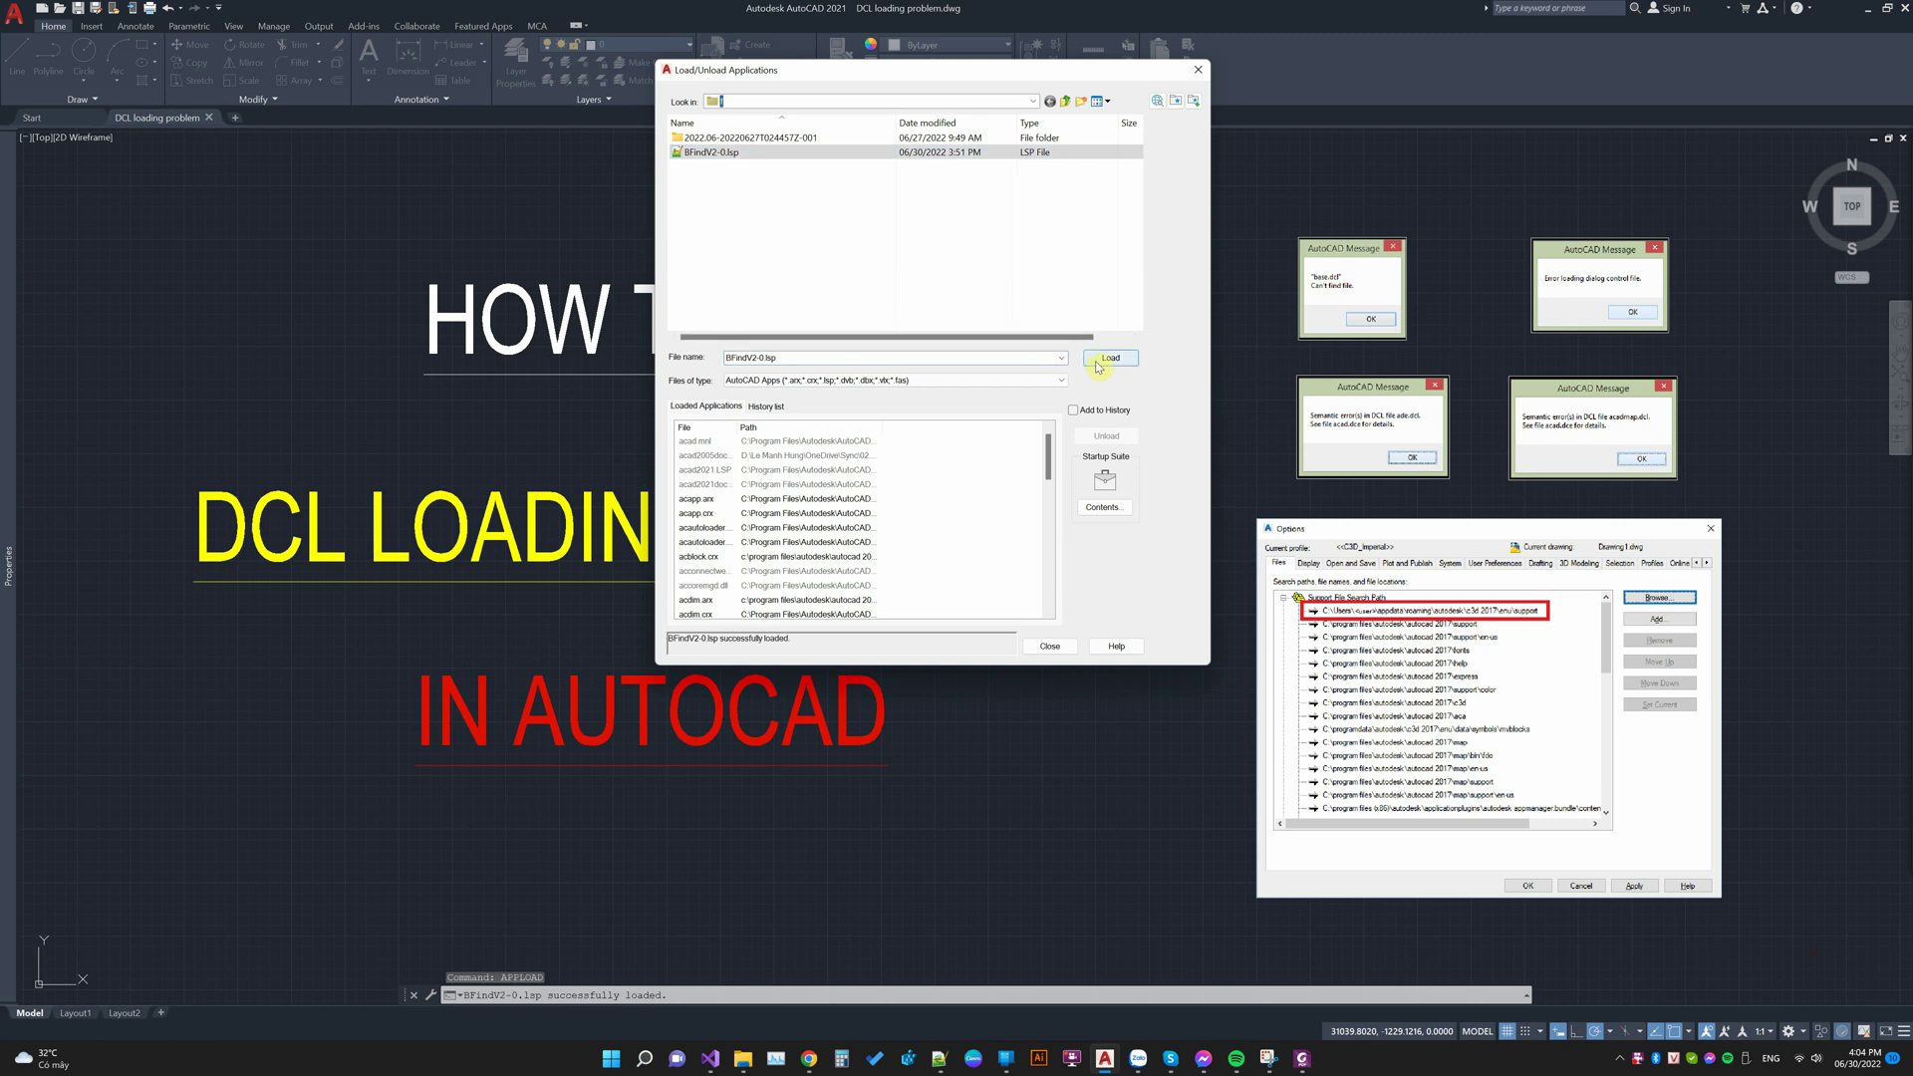
{"action": "left_click", "coordinate": [1050, 646]}
{"action": "type", "text": "b"}
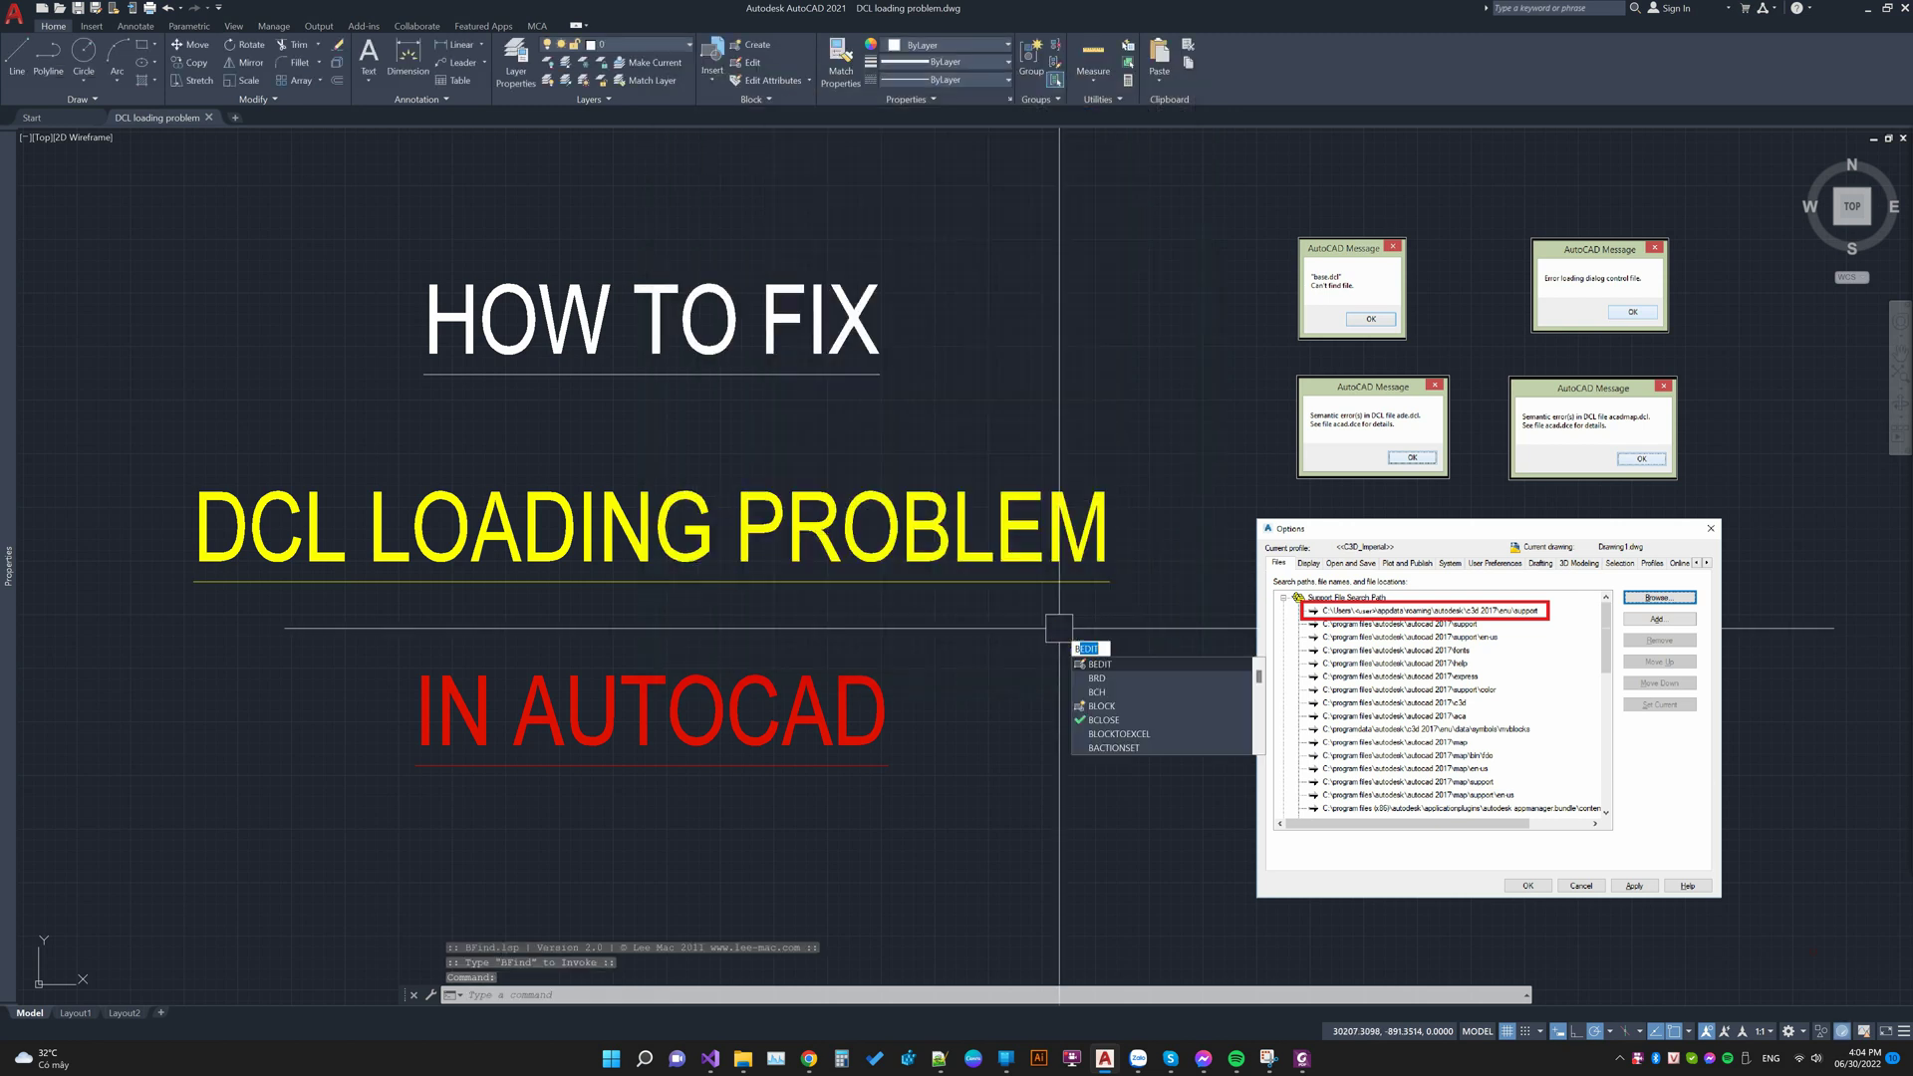
{"action": "type", "text": "Fin"}
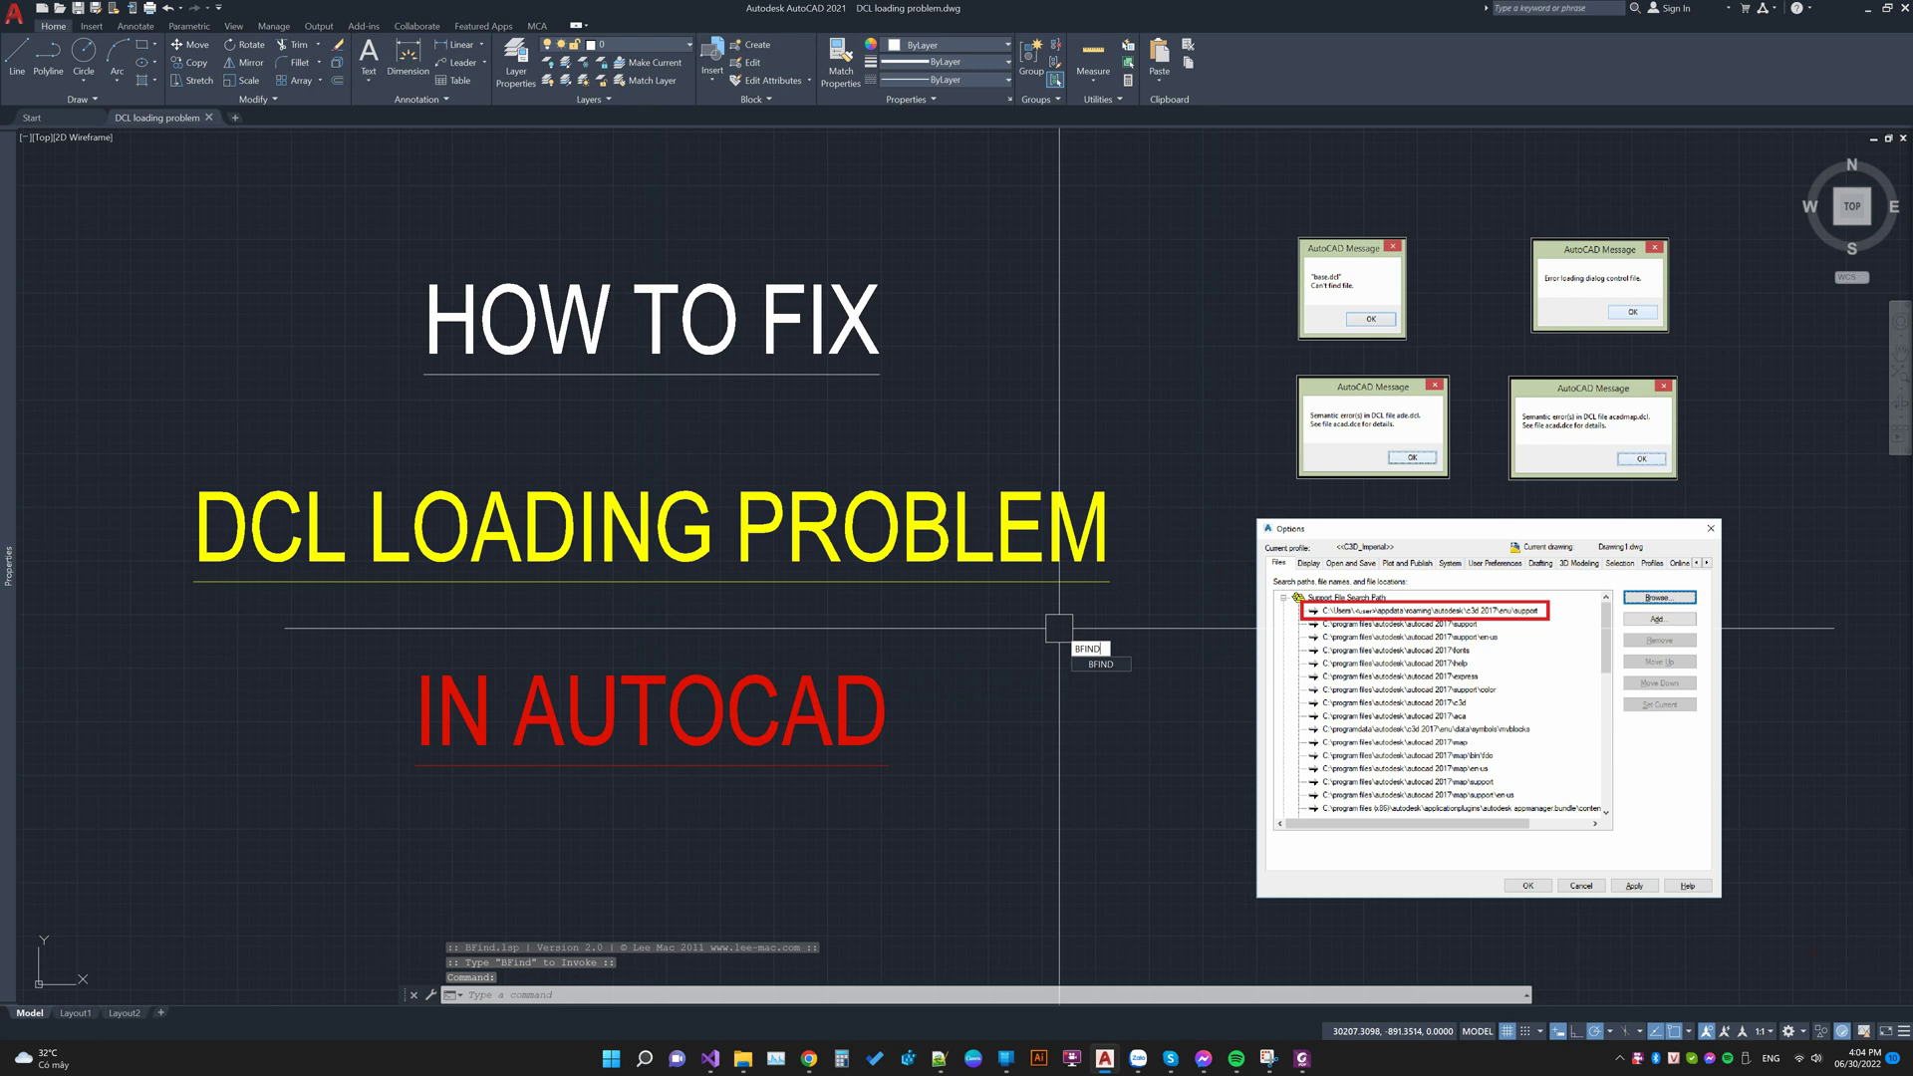
Run BFIND and dismiss the dialog file, syntax and missing-definition errors
{"action": "key", "text": "Return"}
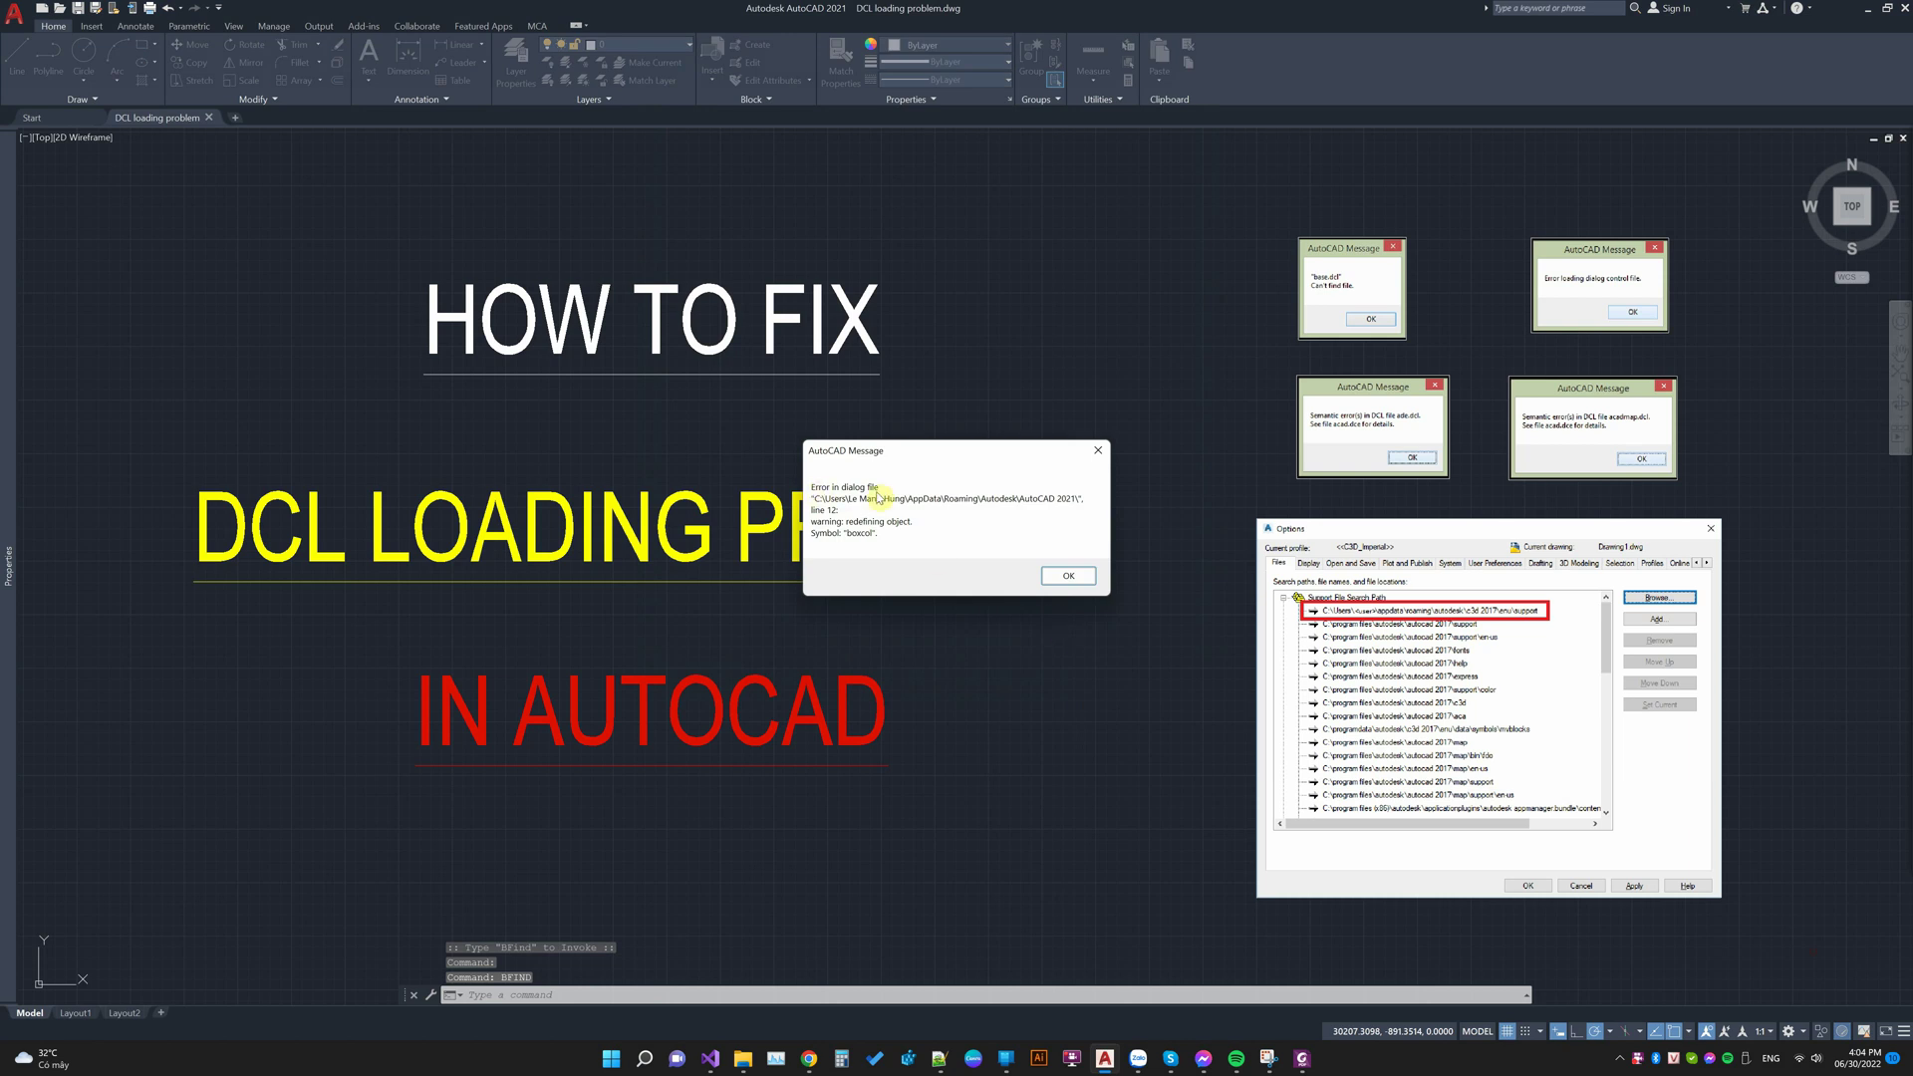
{"action": "left_click", "coordinate": [1067, 575]}
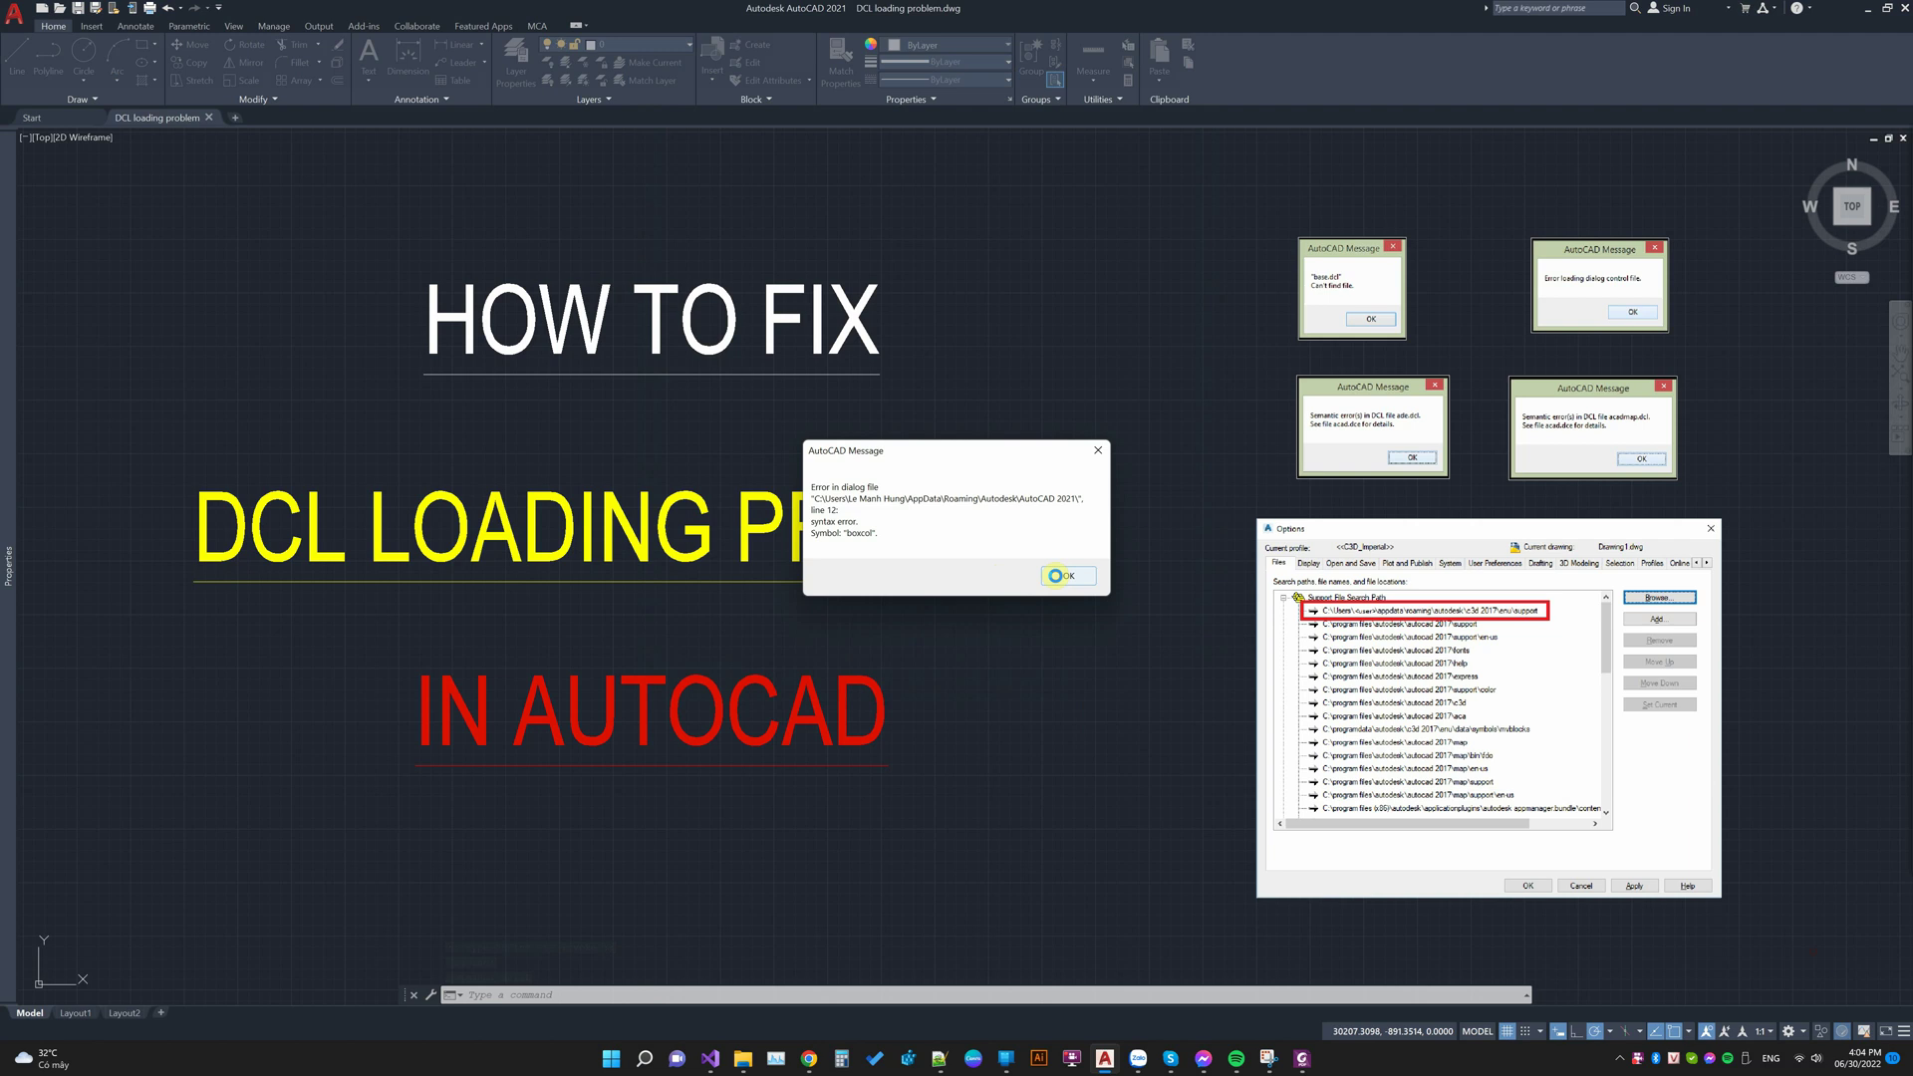
{"action": "left_click", "coordinate": [1065, 576]}
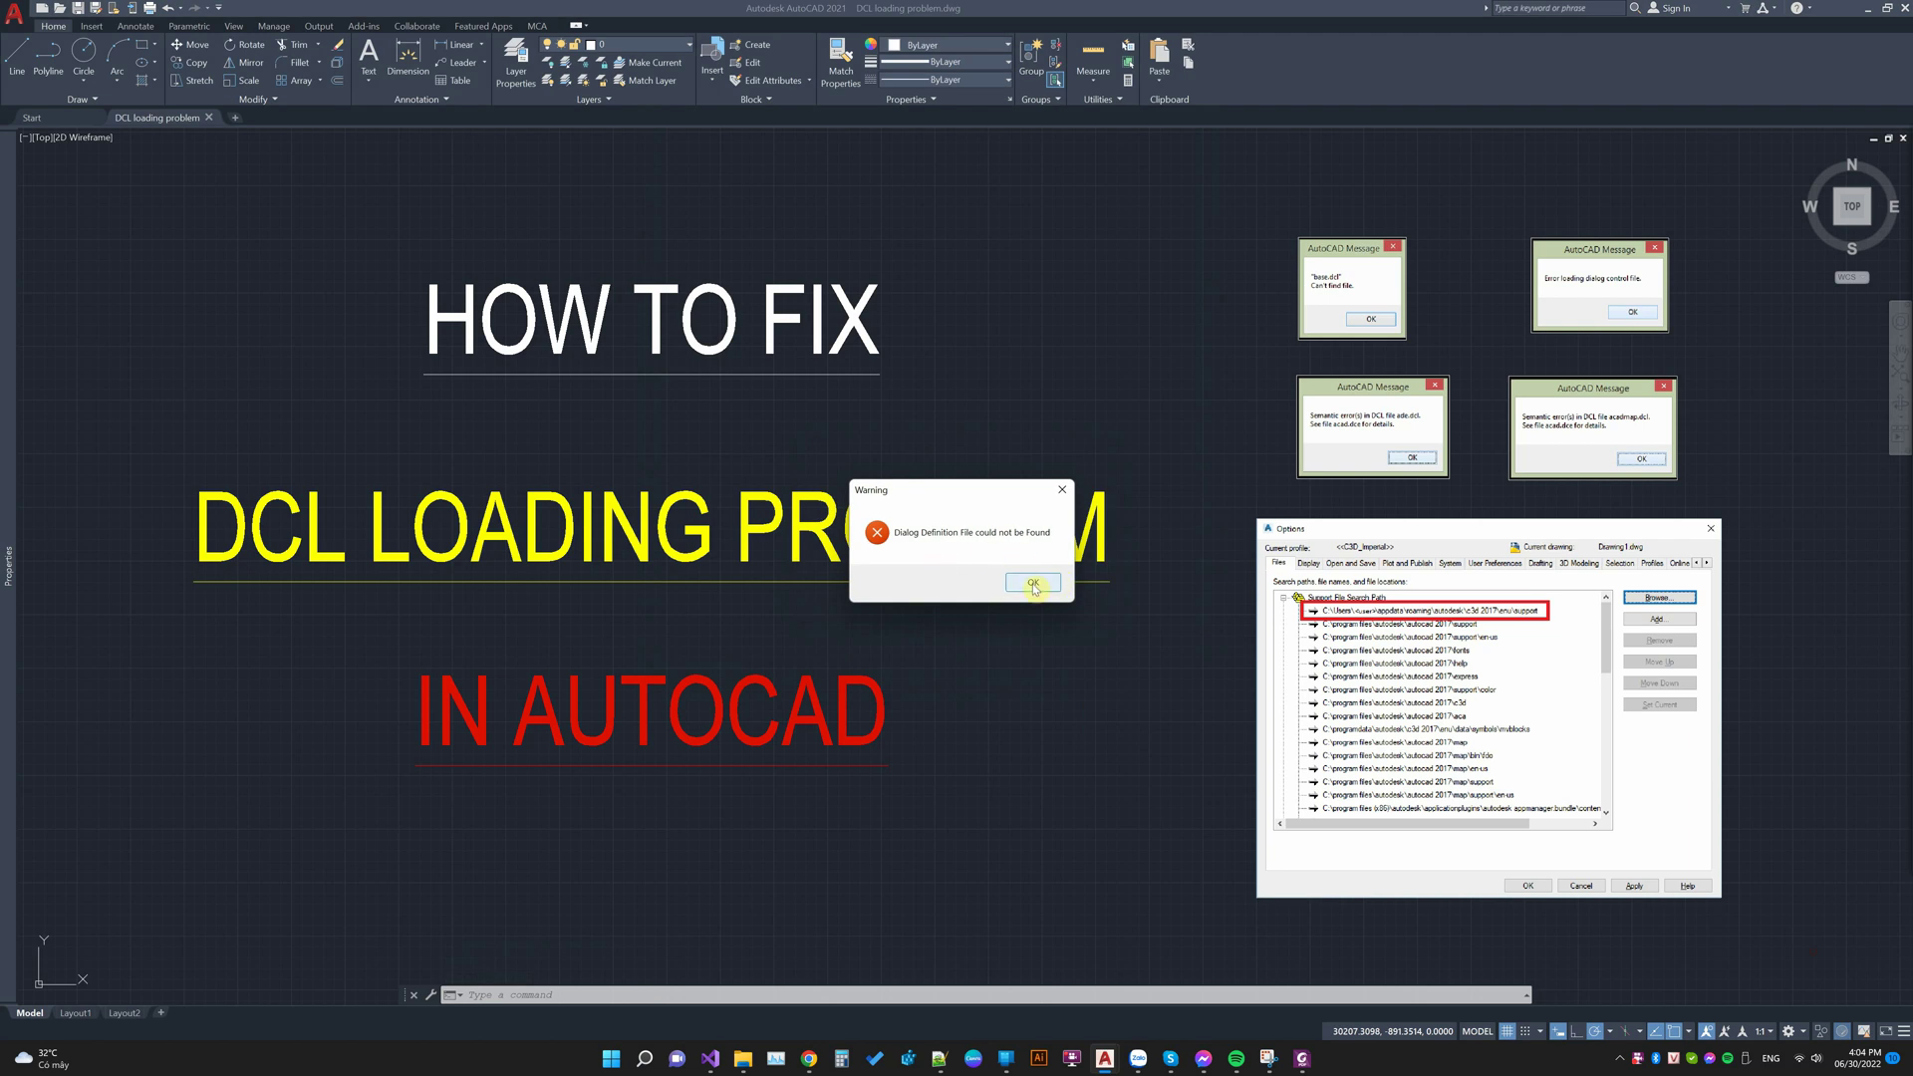
{"action": "left_click", "coordinate": [1033, 585]}
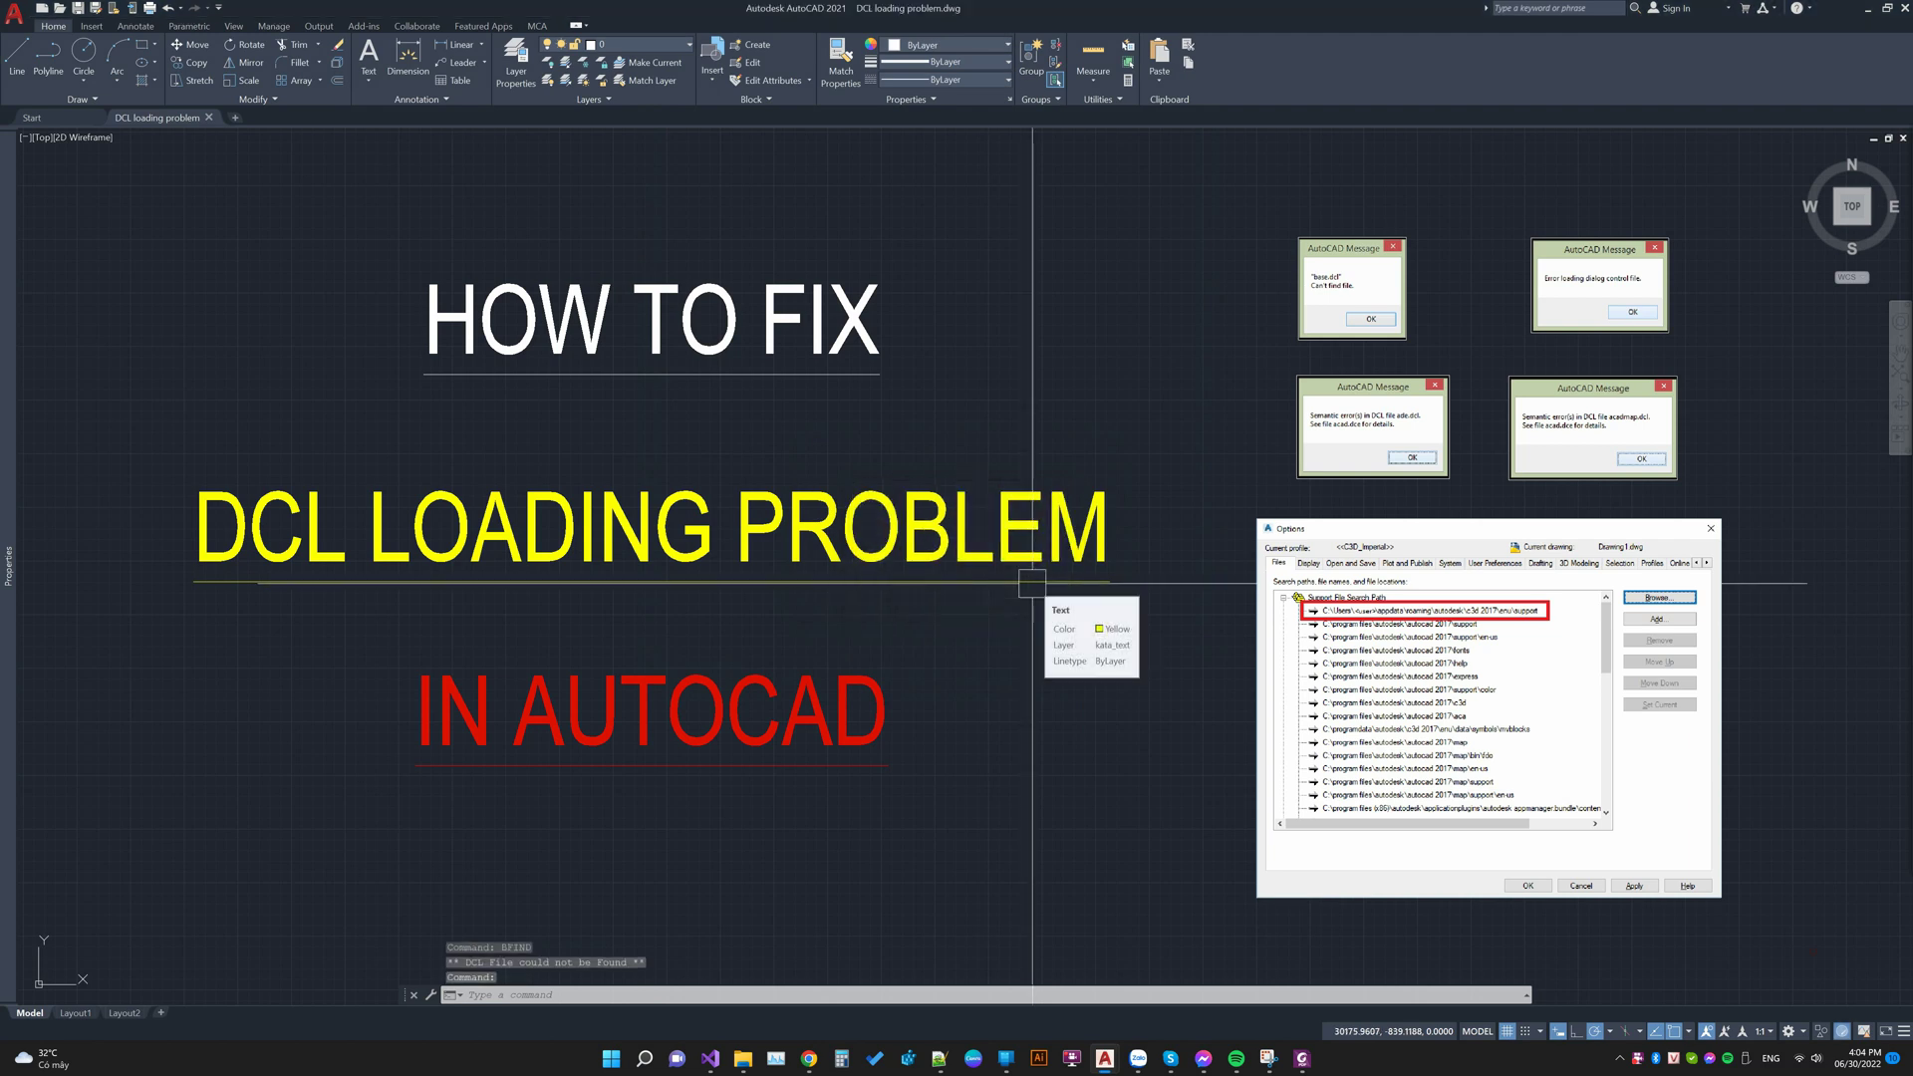
{"action": "left_click_drag", "start_coordinate": [1342, 354], "coordinate": [1421, 224]}
{"action": "left_click_drag", "start_coordinate": [1690, 224], "coordinate": [1509, 344]}
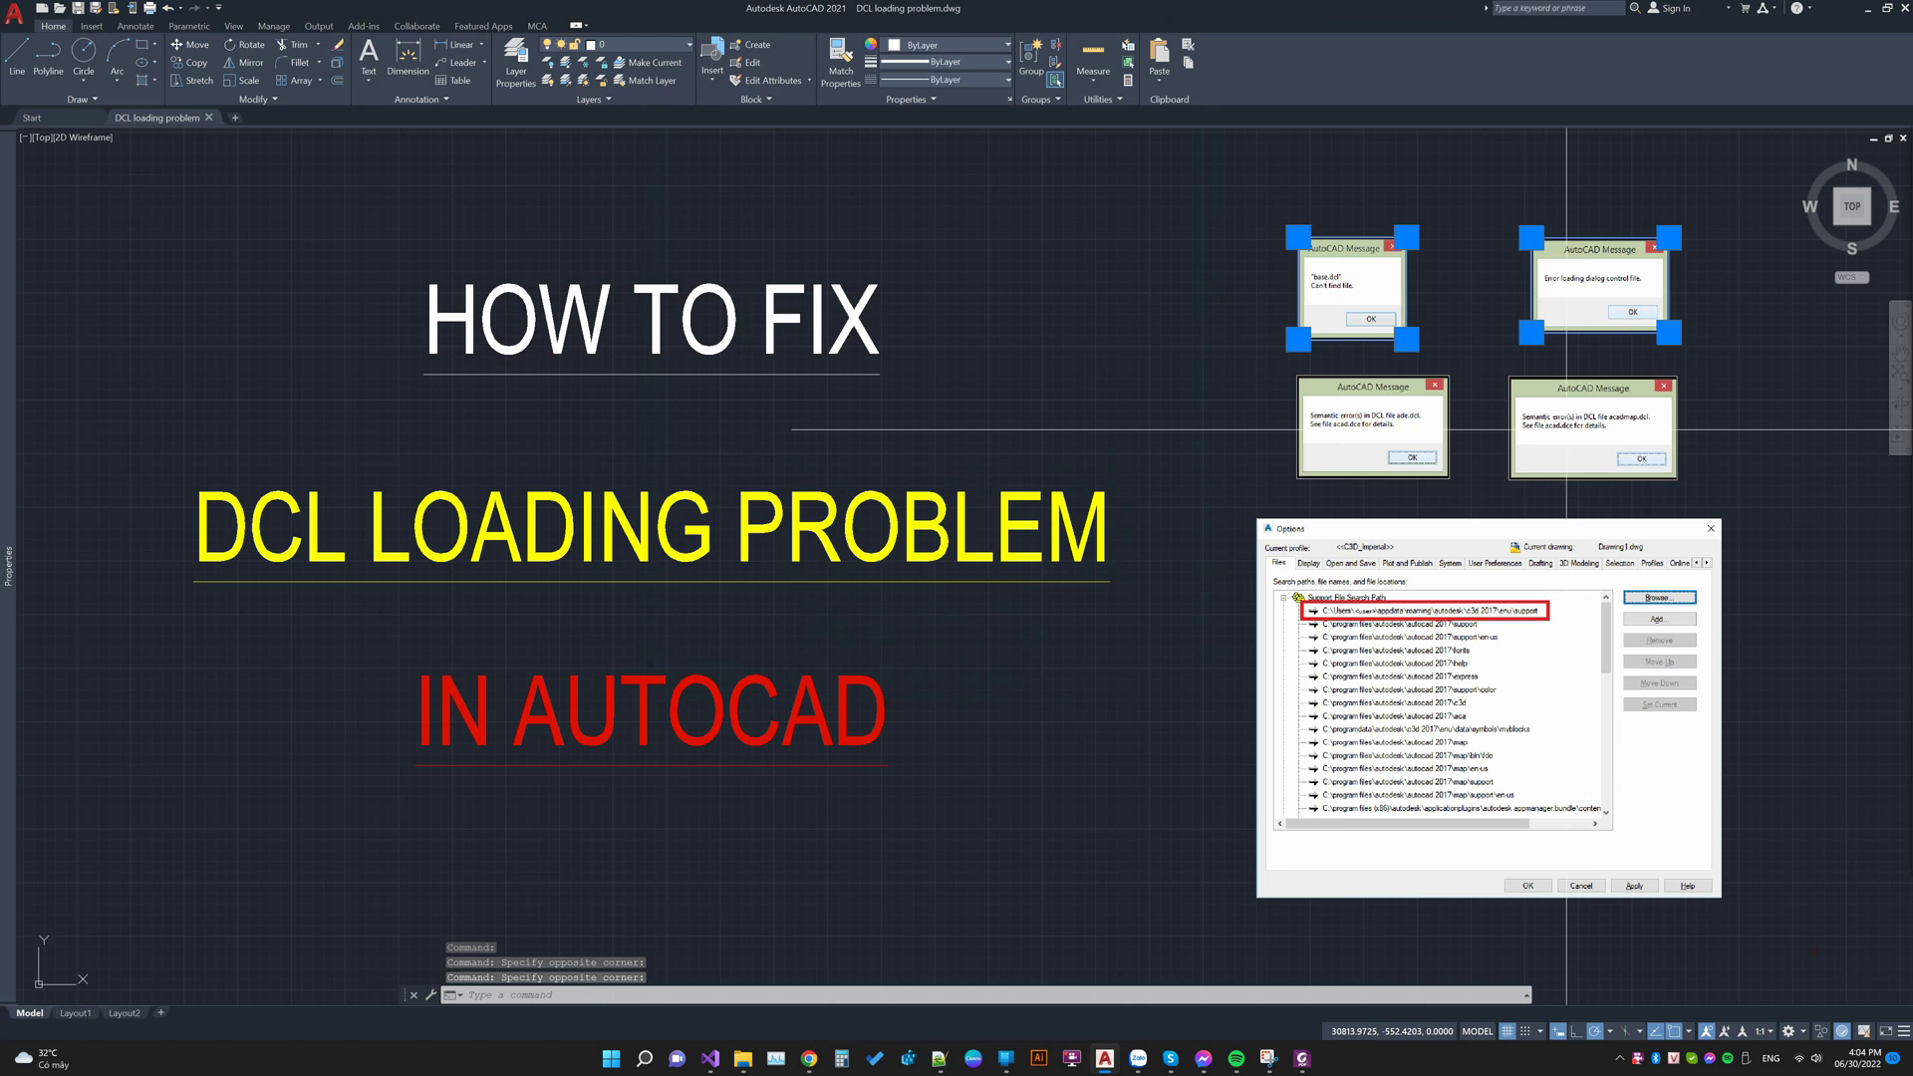
{"action": "left_click_drag", "start_coordinate": [1689, 359], "coordinate": [1478, 437]}
{"action": "key", "text": "Escape"}
{"action": "key", "text": "Escape"}
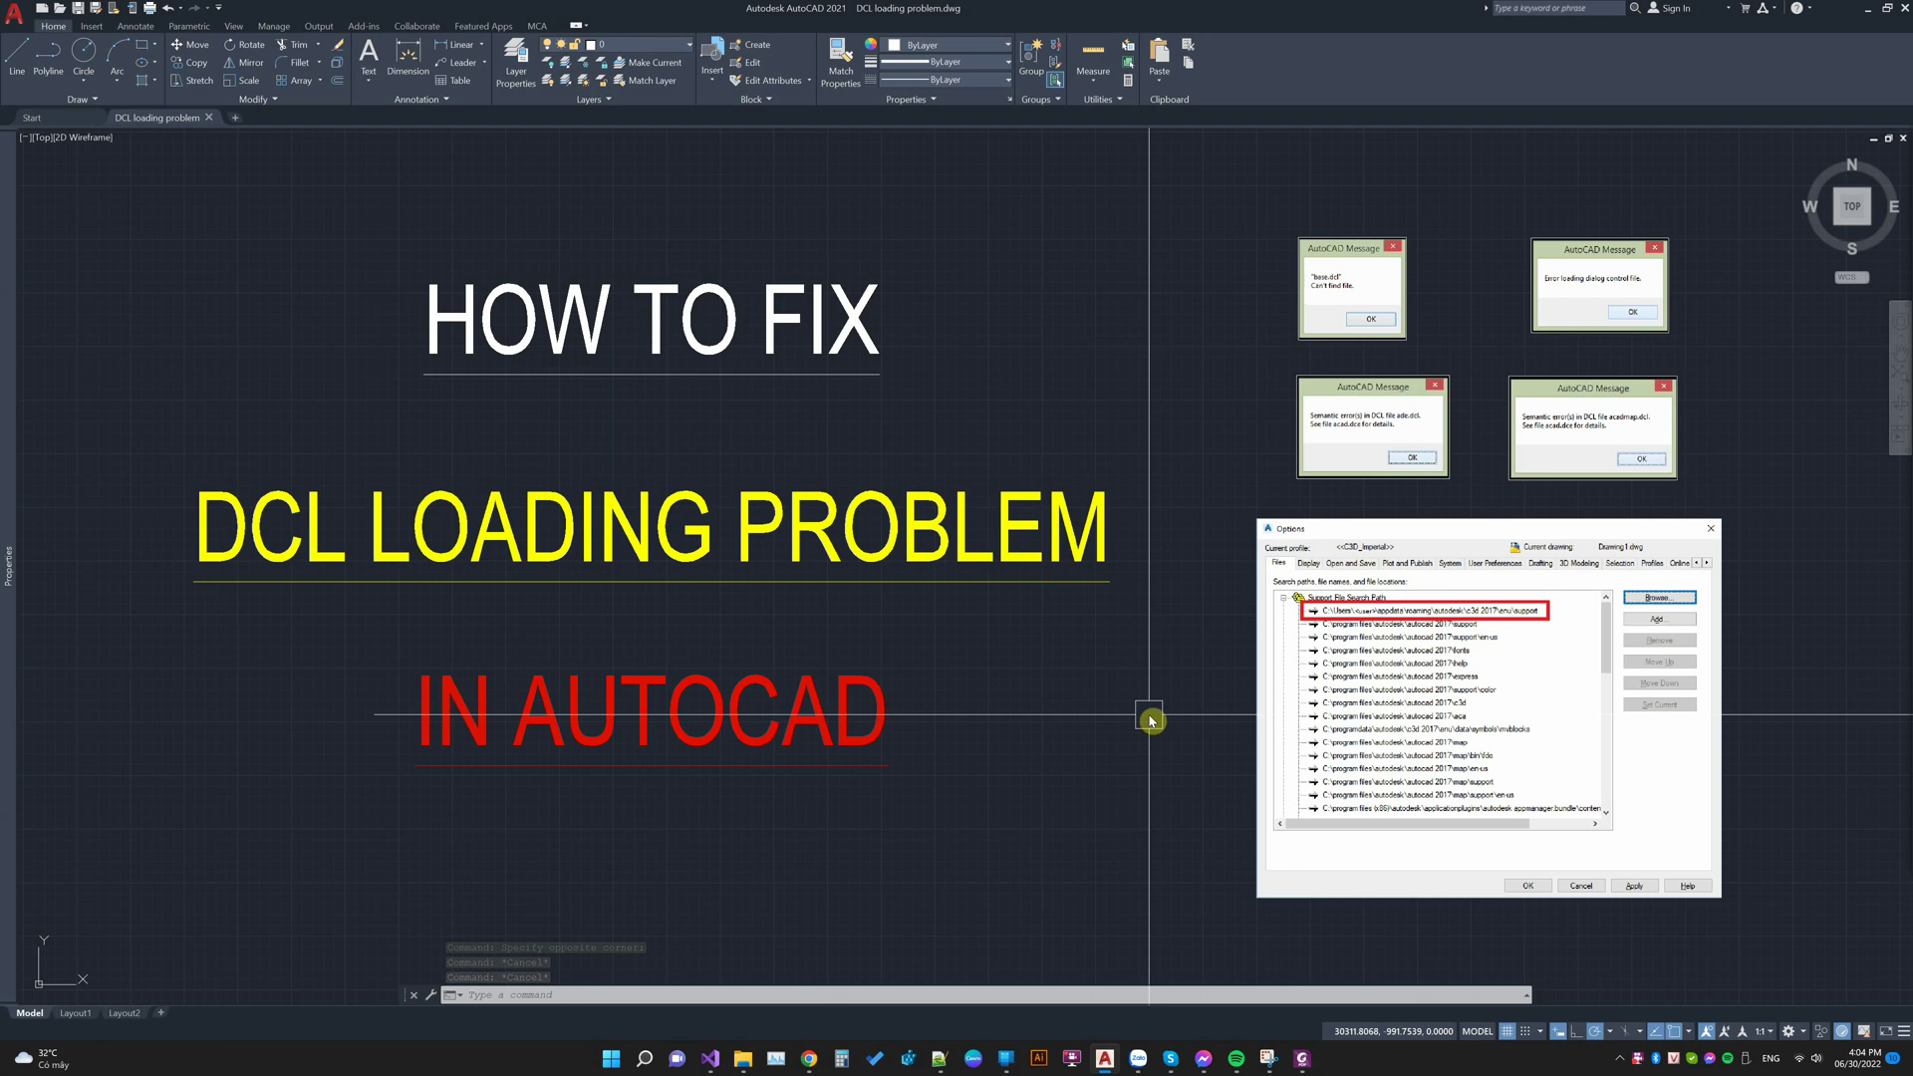
{"action": "type", "text": "options"}
Open Options and expand Support File Search Path on the Files tab
{"action": "key", "text": "Return"}
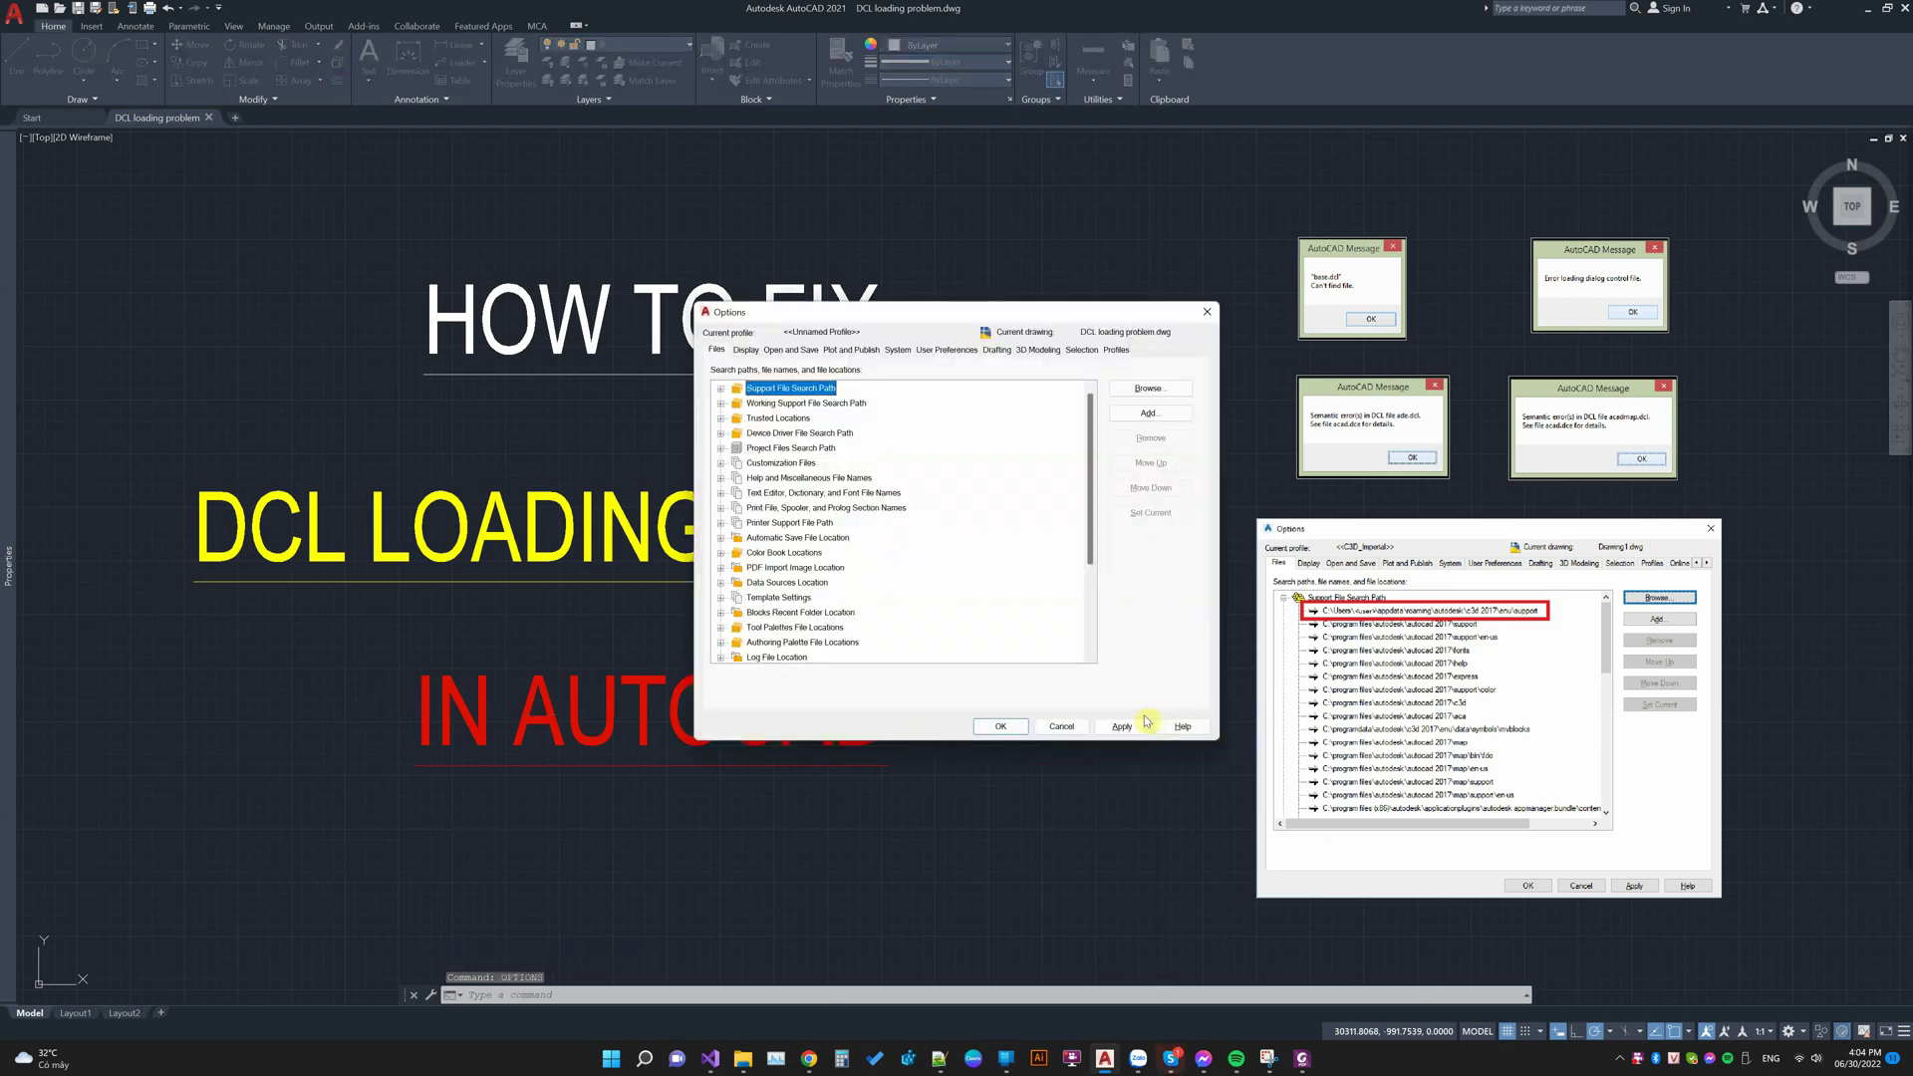
{"action": "left_click", "coordinate": [720, 389]}
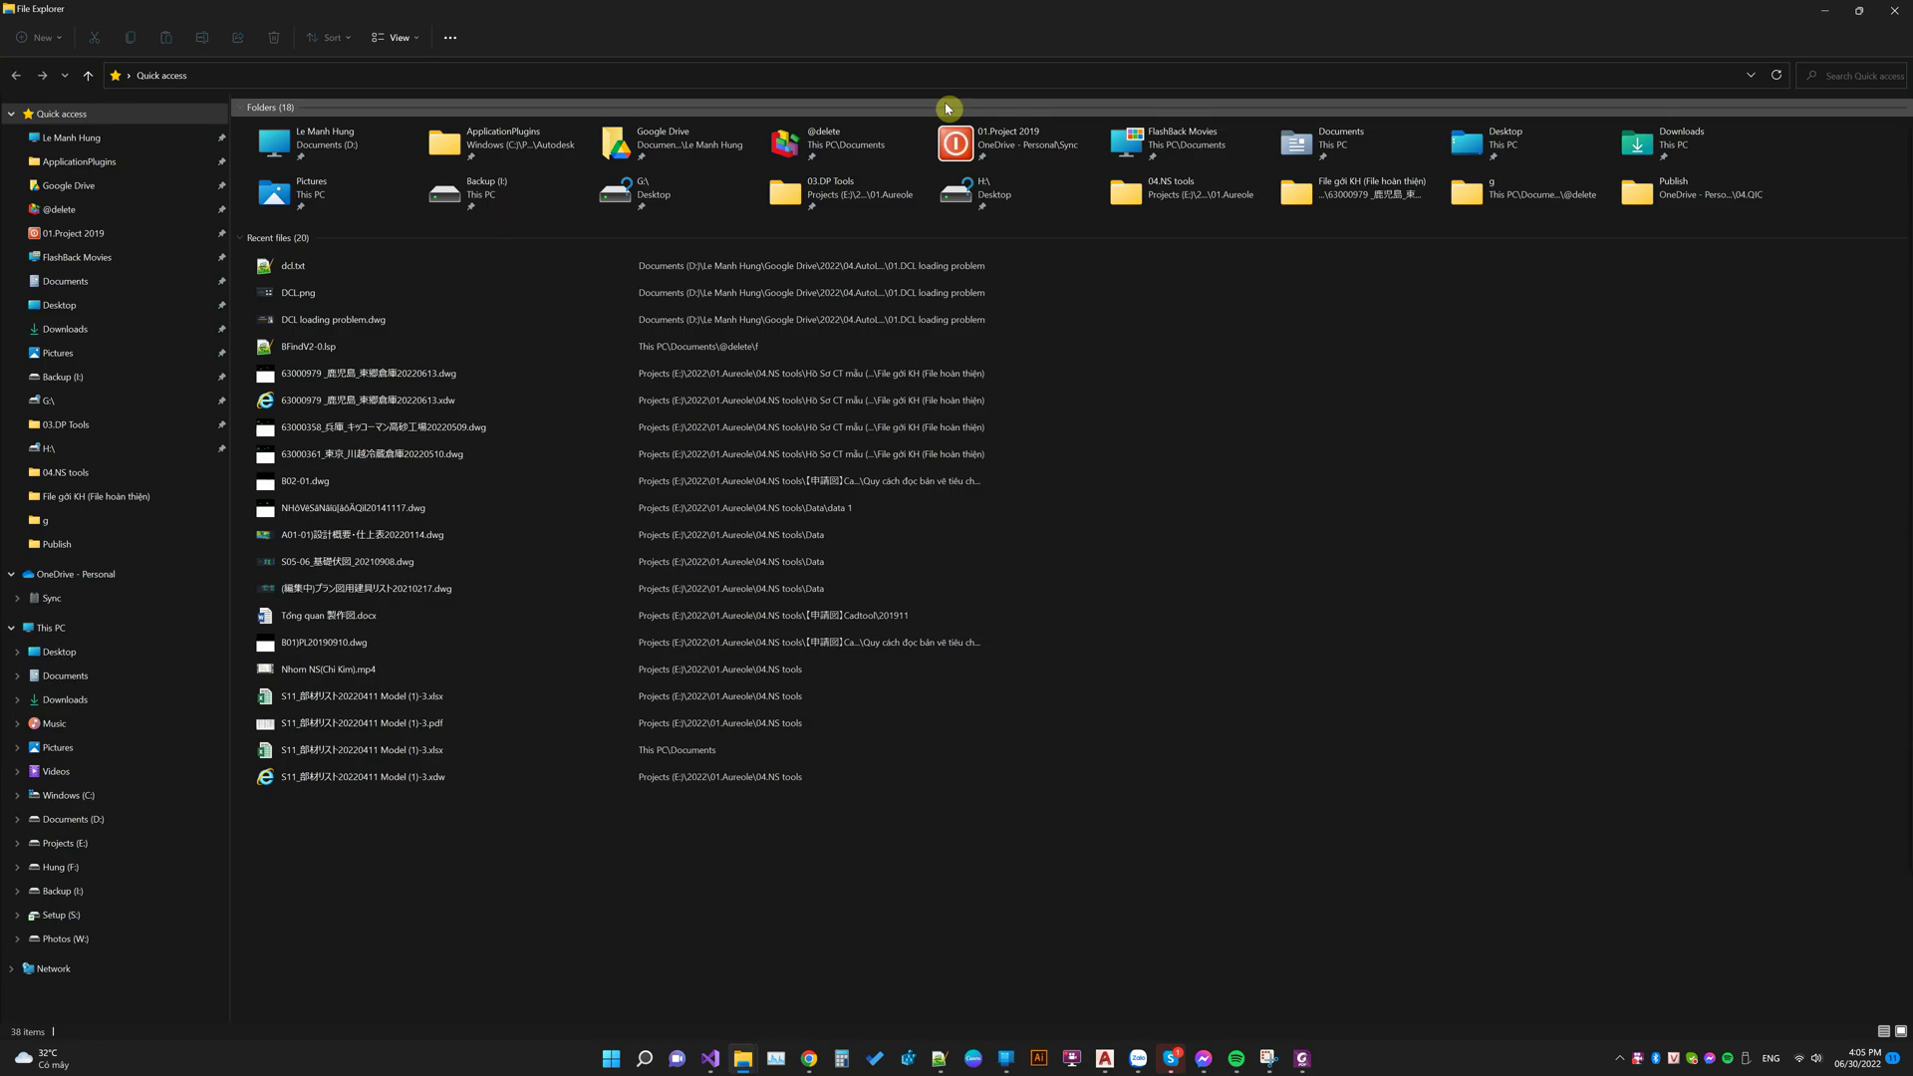
Go to the AppData Roaming folder and open the Autodesk folder
{"action": "left_click", "coordinate": [1002, 84]}
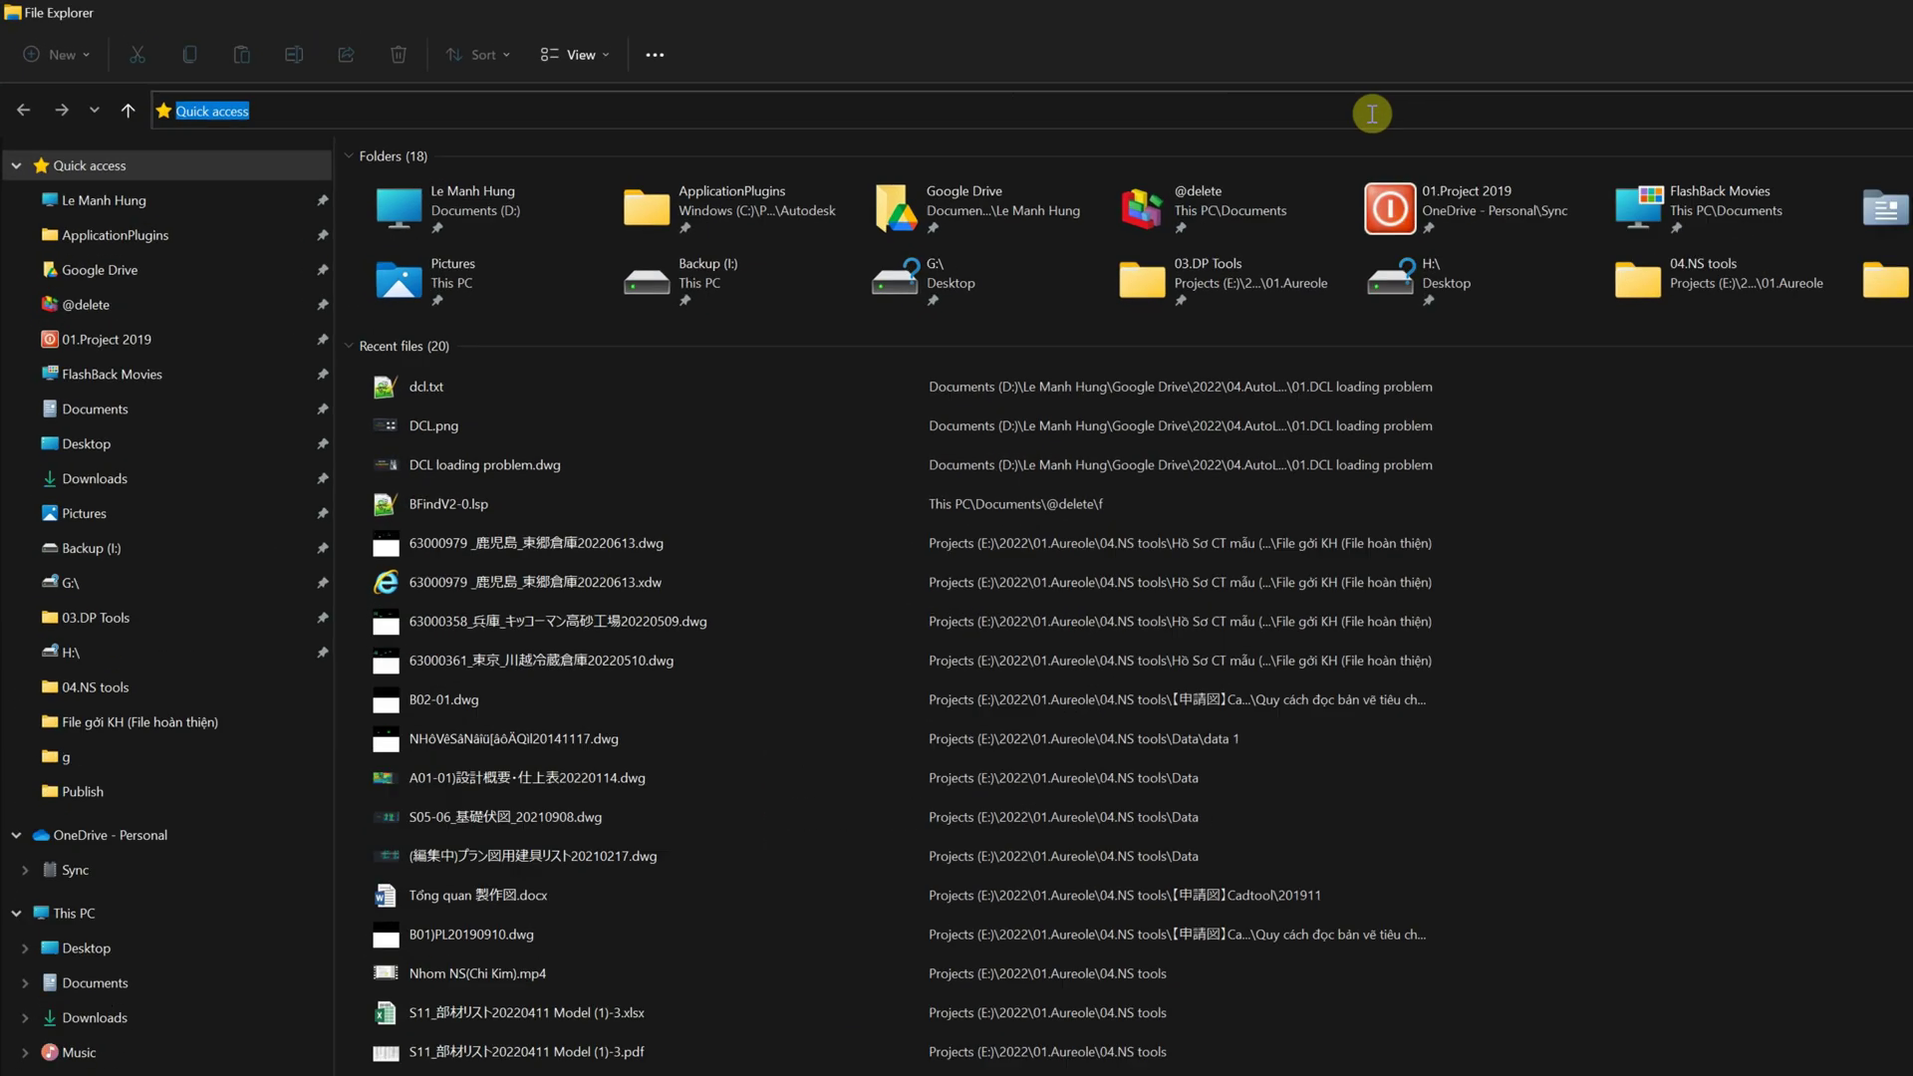
{"action": "type", "text": "%app"}
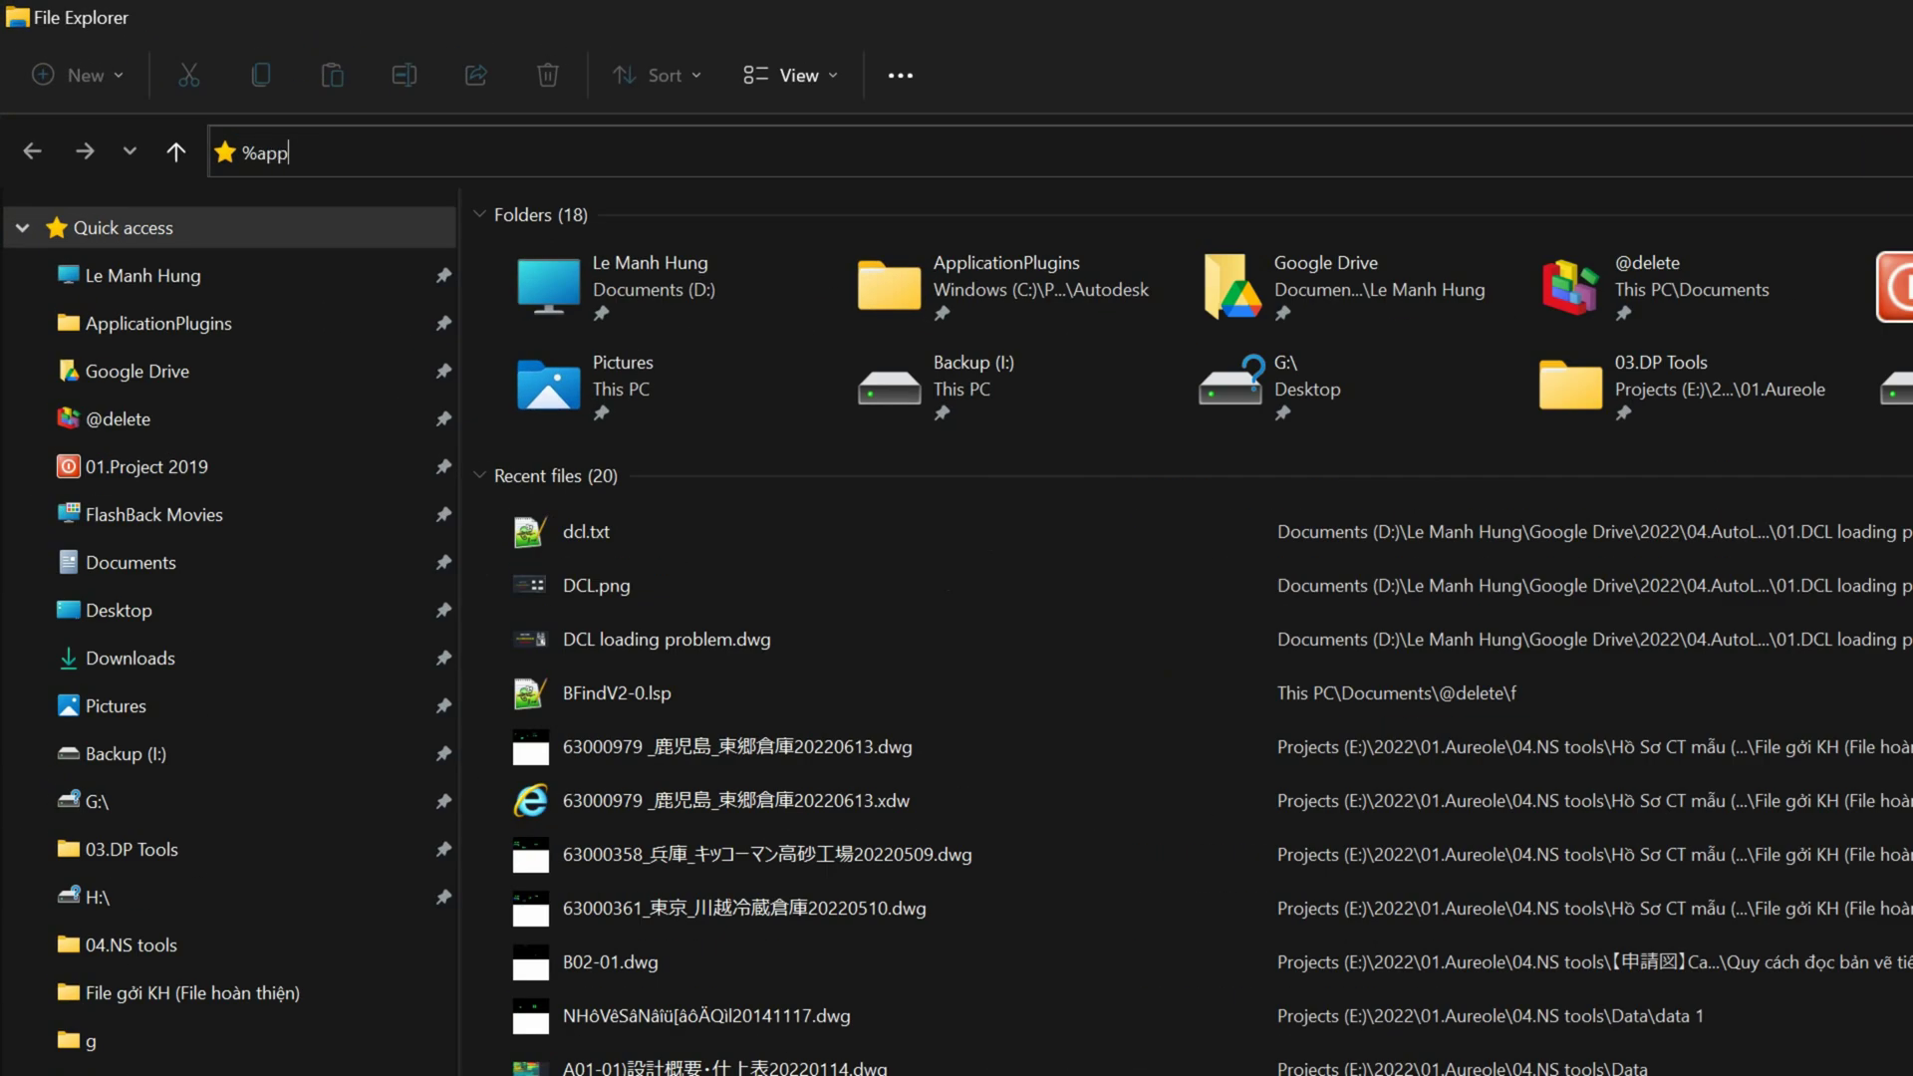
{"action": "type", "text": "data"}
{"action": "type", "text": "%"}
{"action": "key", "text": "Return"}
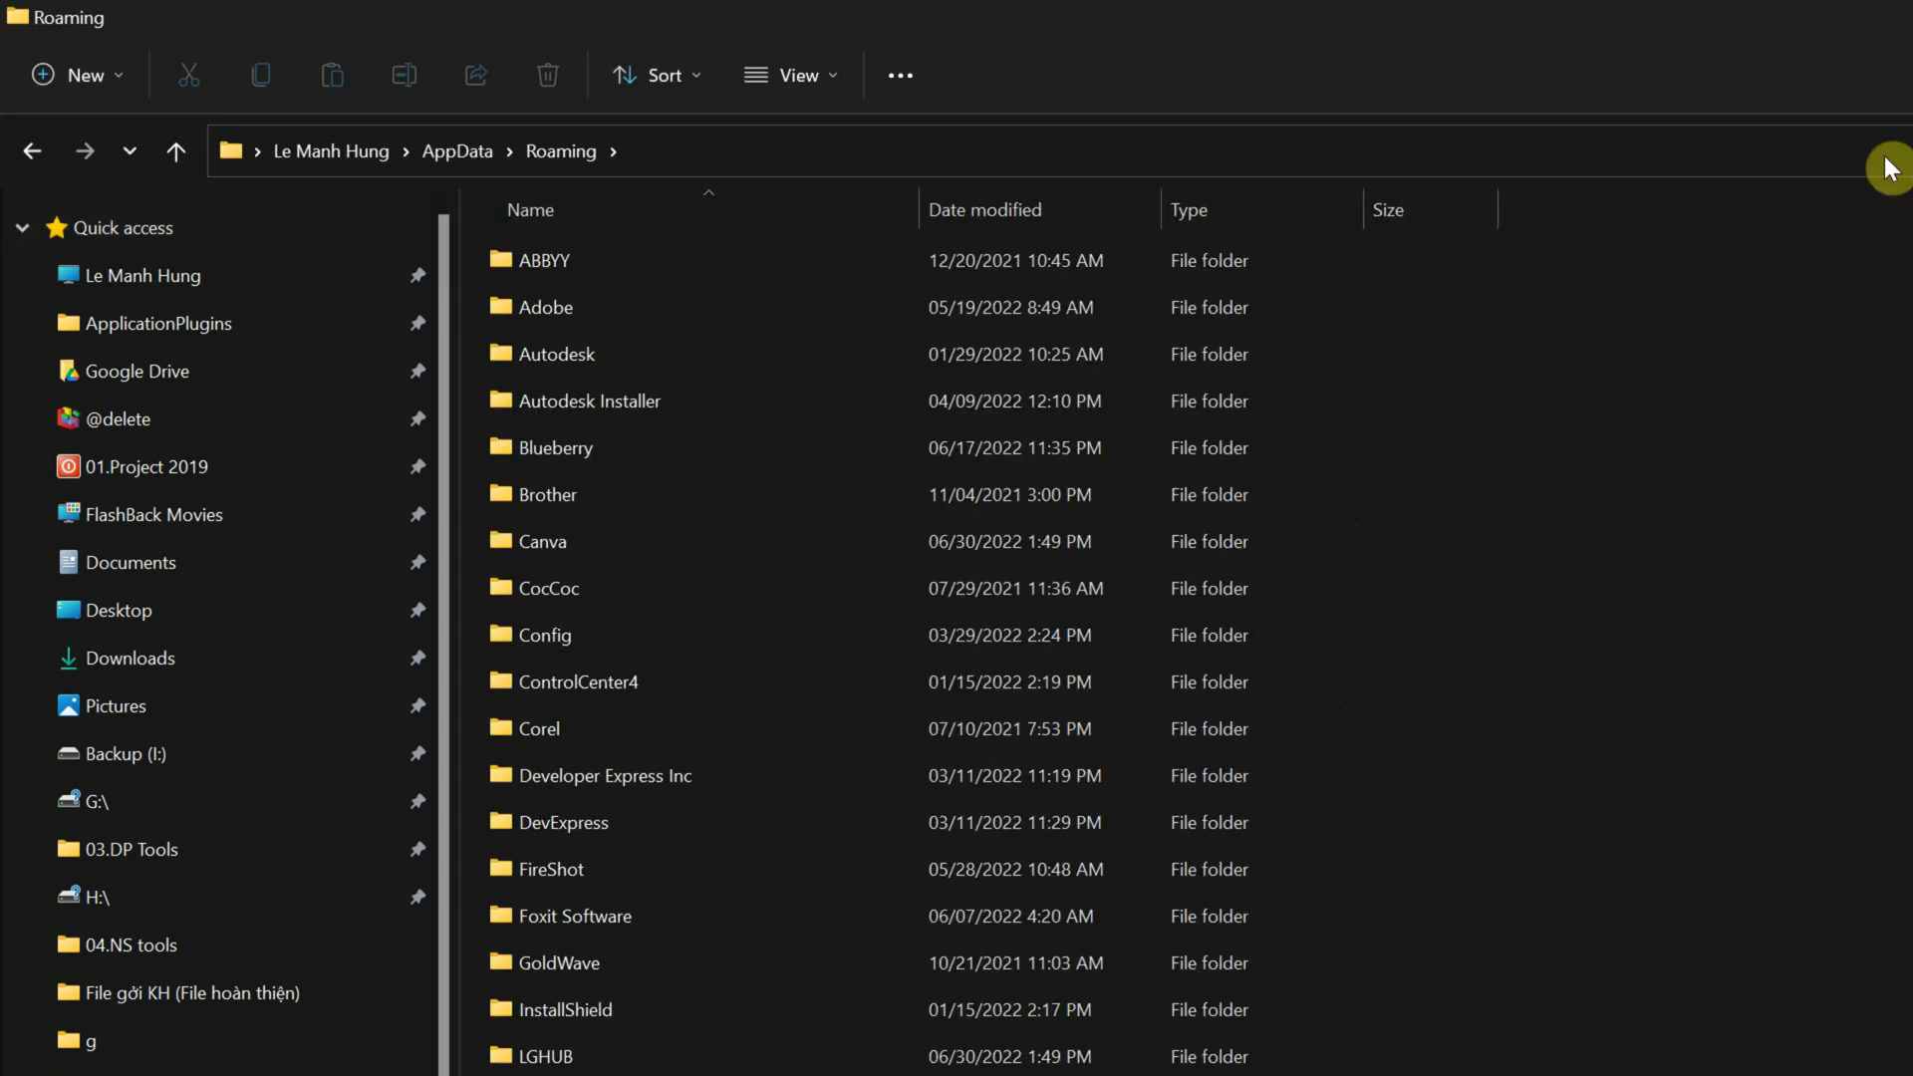
{"action": "left_click", "coordinate": [602, 357]}
{"action": "double_click", "coordinate": [599, 357]}
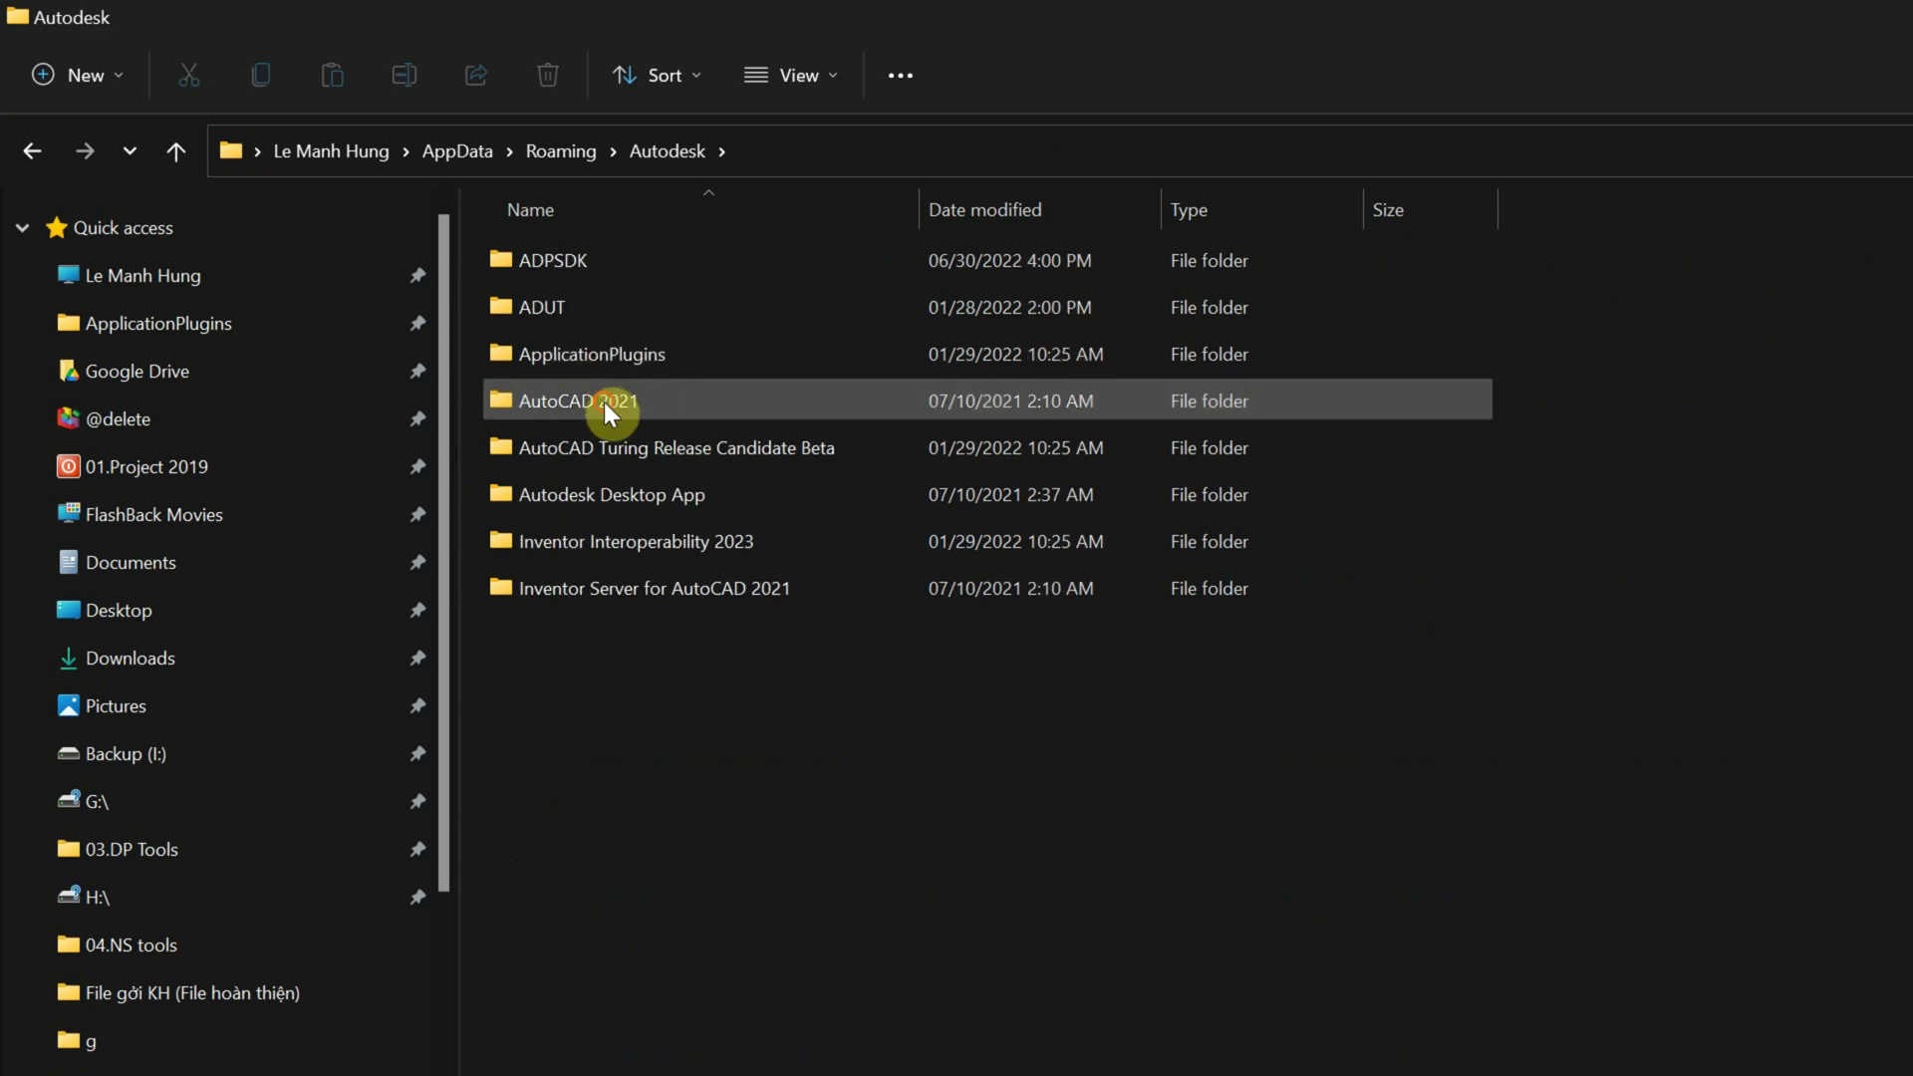
Open AutoCAD 2021, then R24.0, enu and Support
{"action": "left_click", "coordinate": [598, 402]}
{"action": "double_click", "coordinate": [658, 410]}
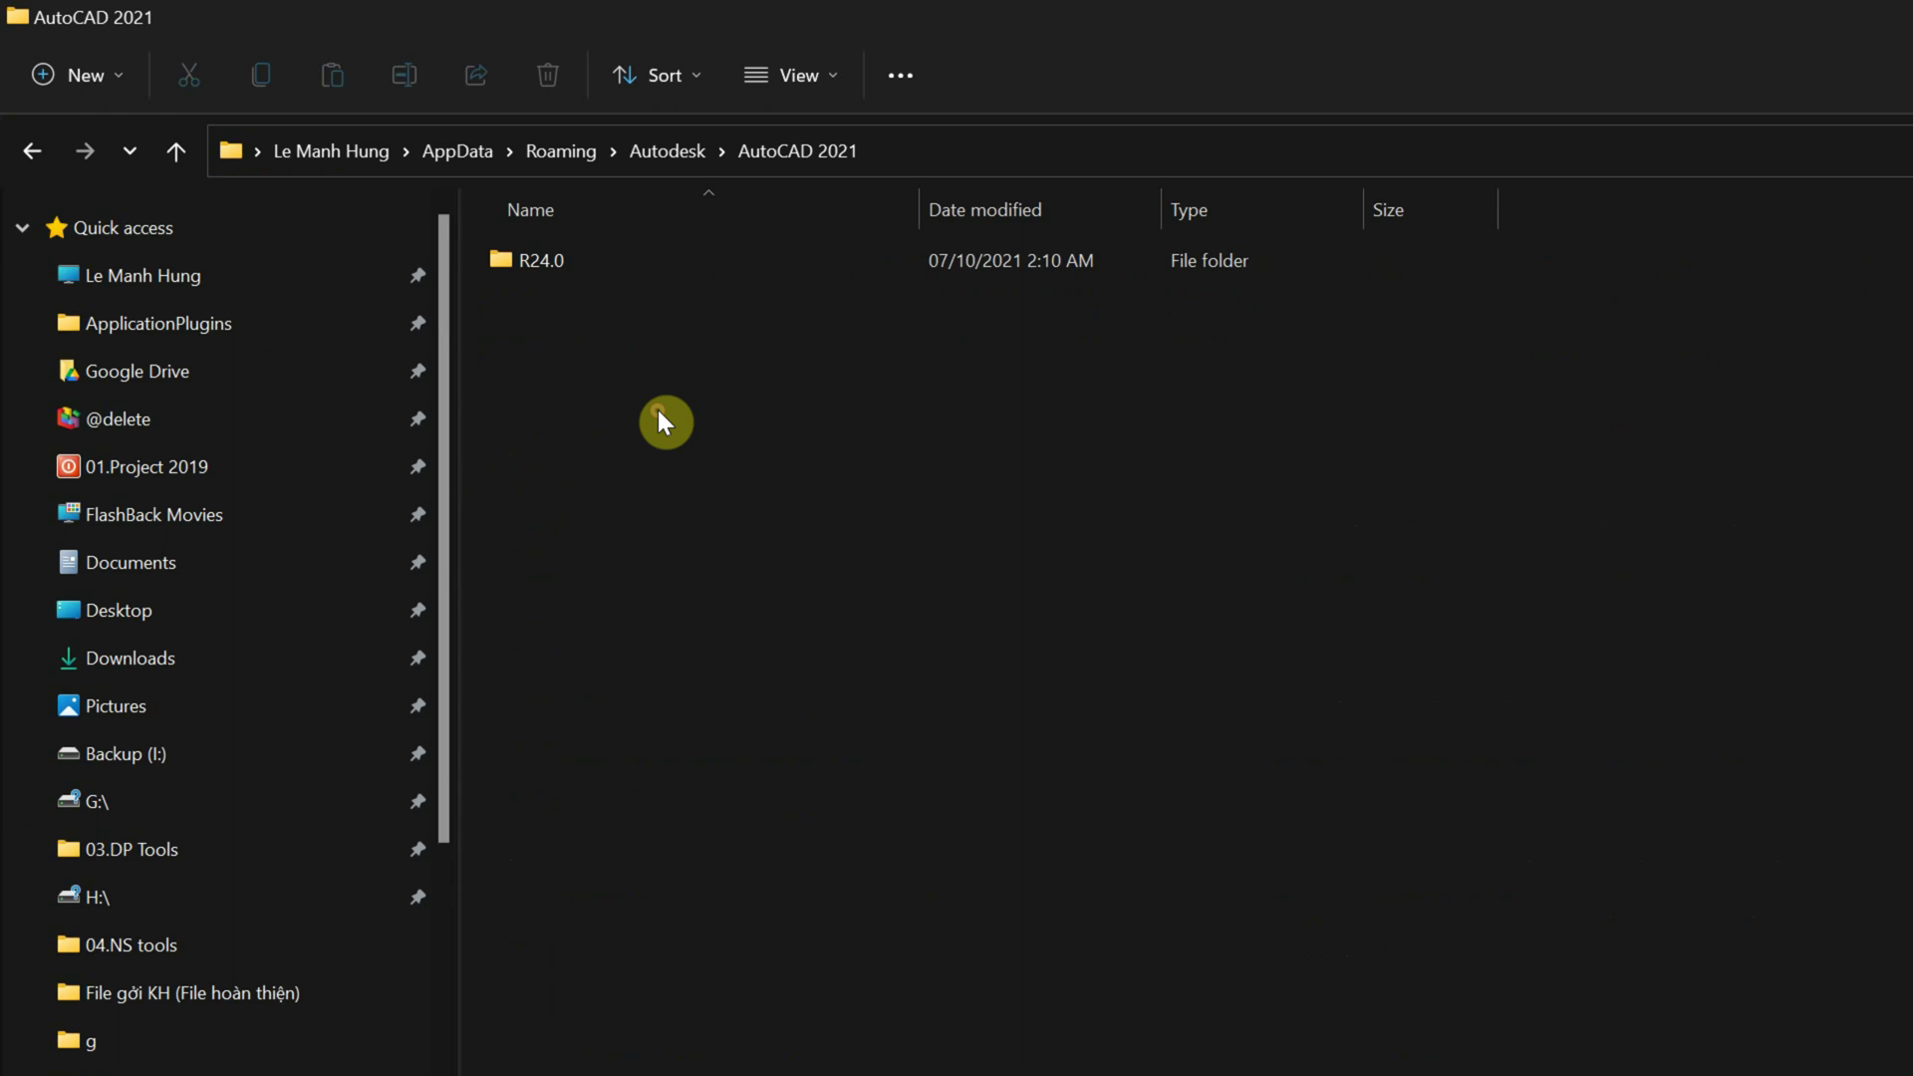
{"action": "double_click", "coordinate": [554, 271]}
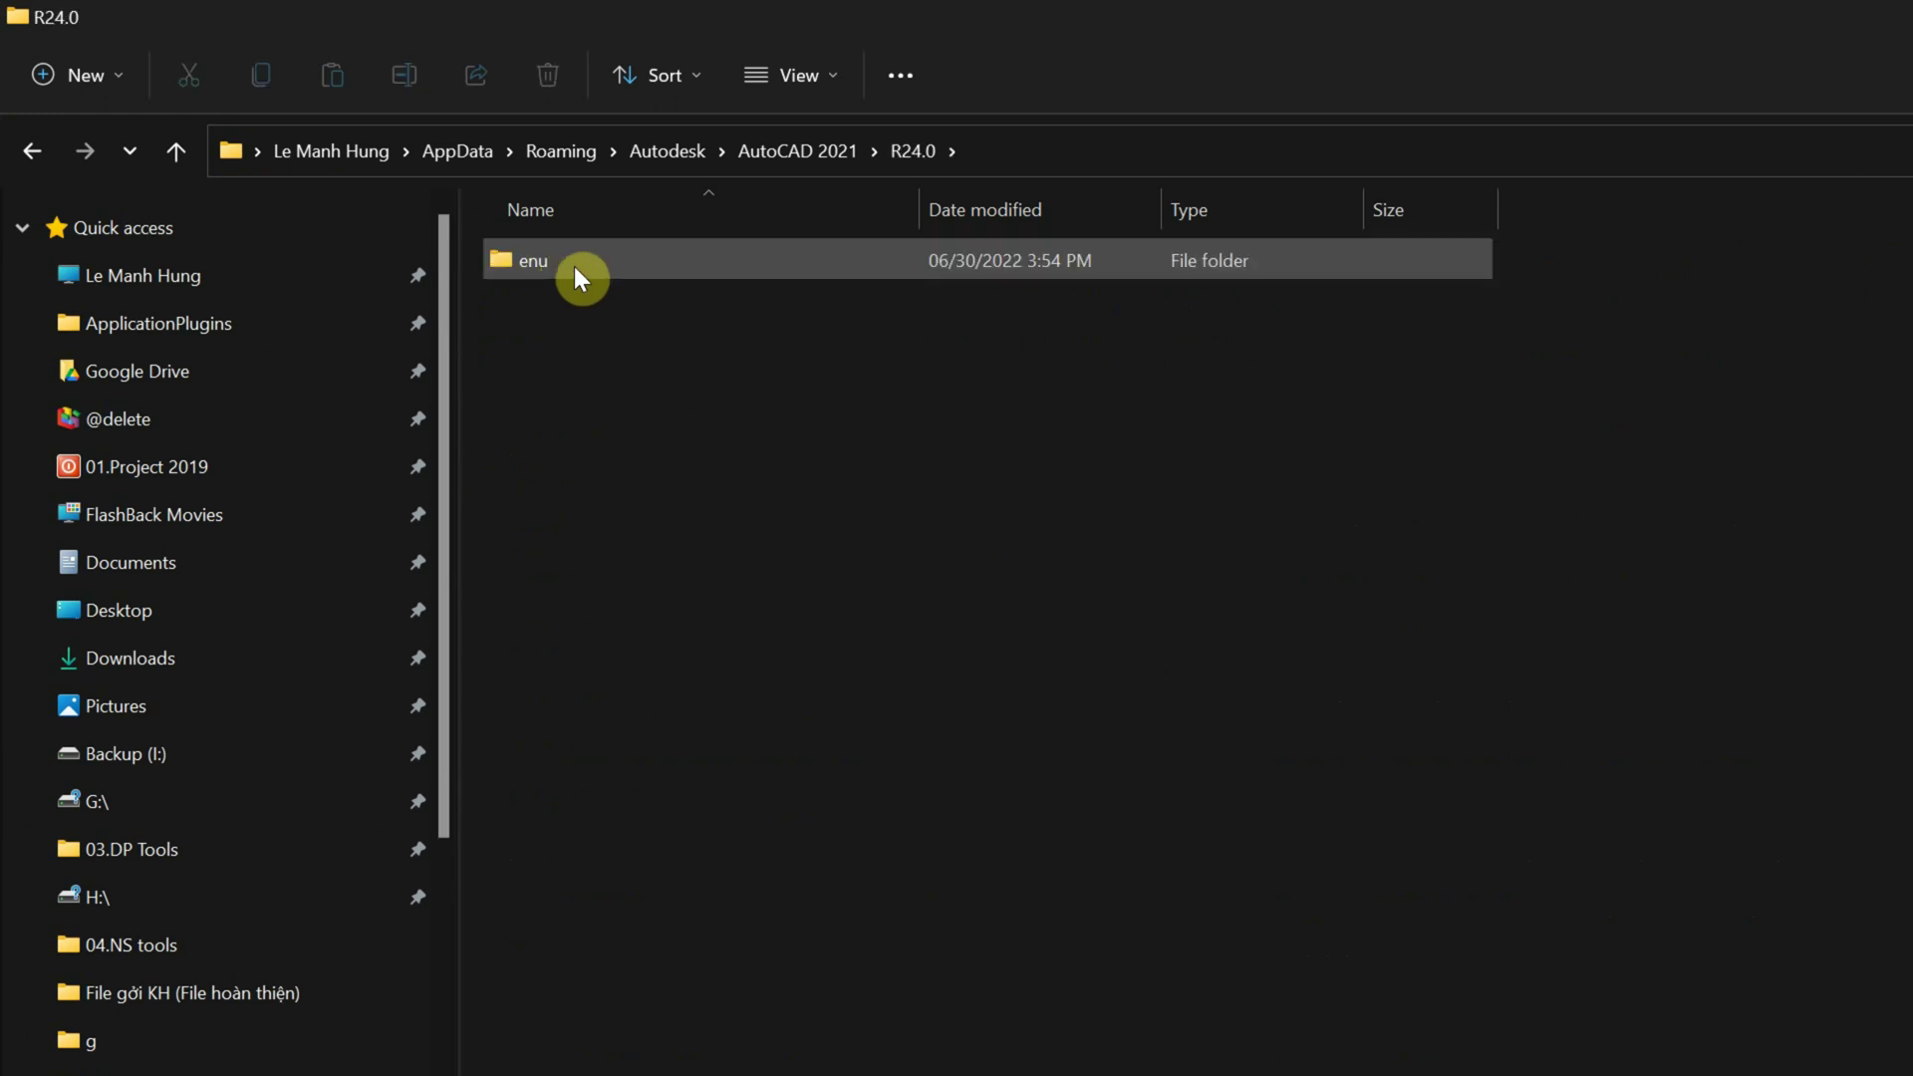
{"action": "double_click", "coordinate": [574, 266]}
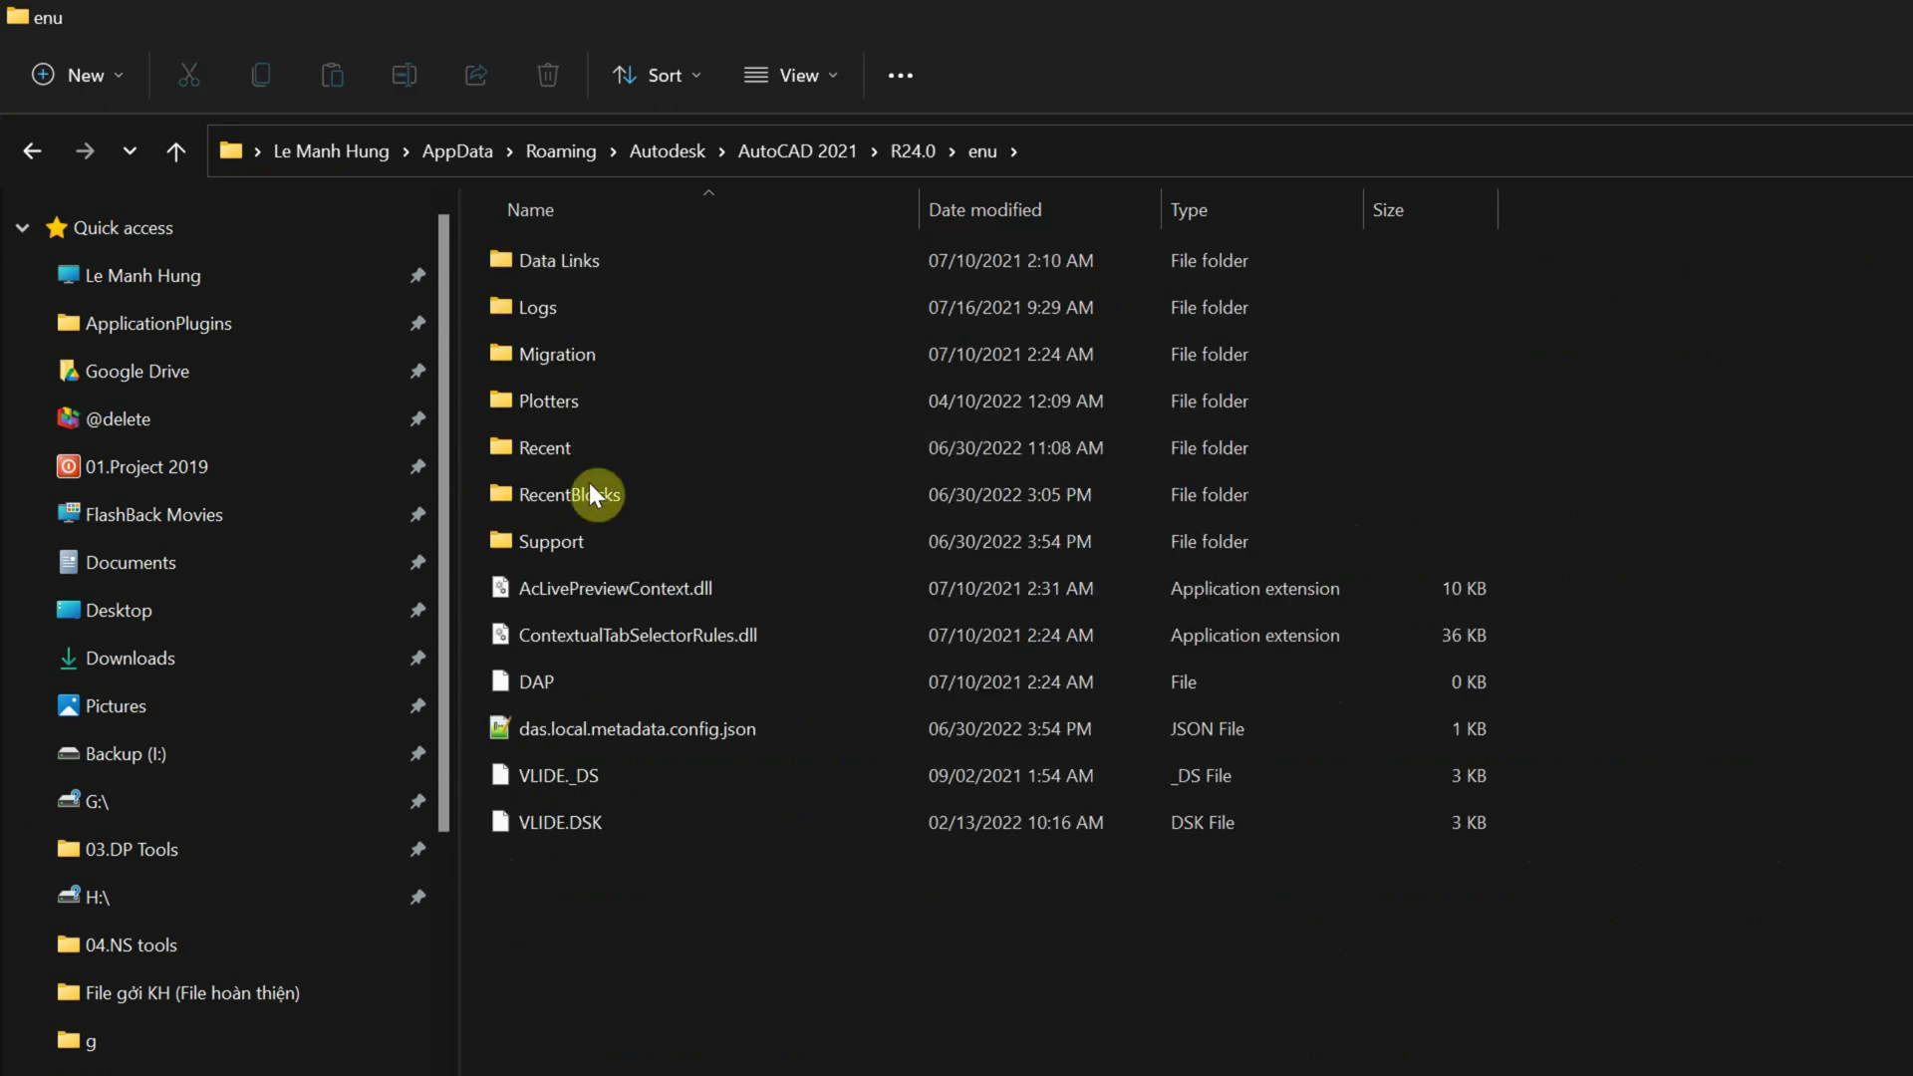
{"action": "double_click", "coordinate": [590, 541]}
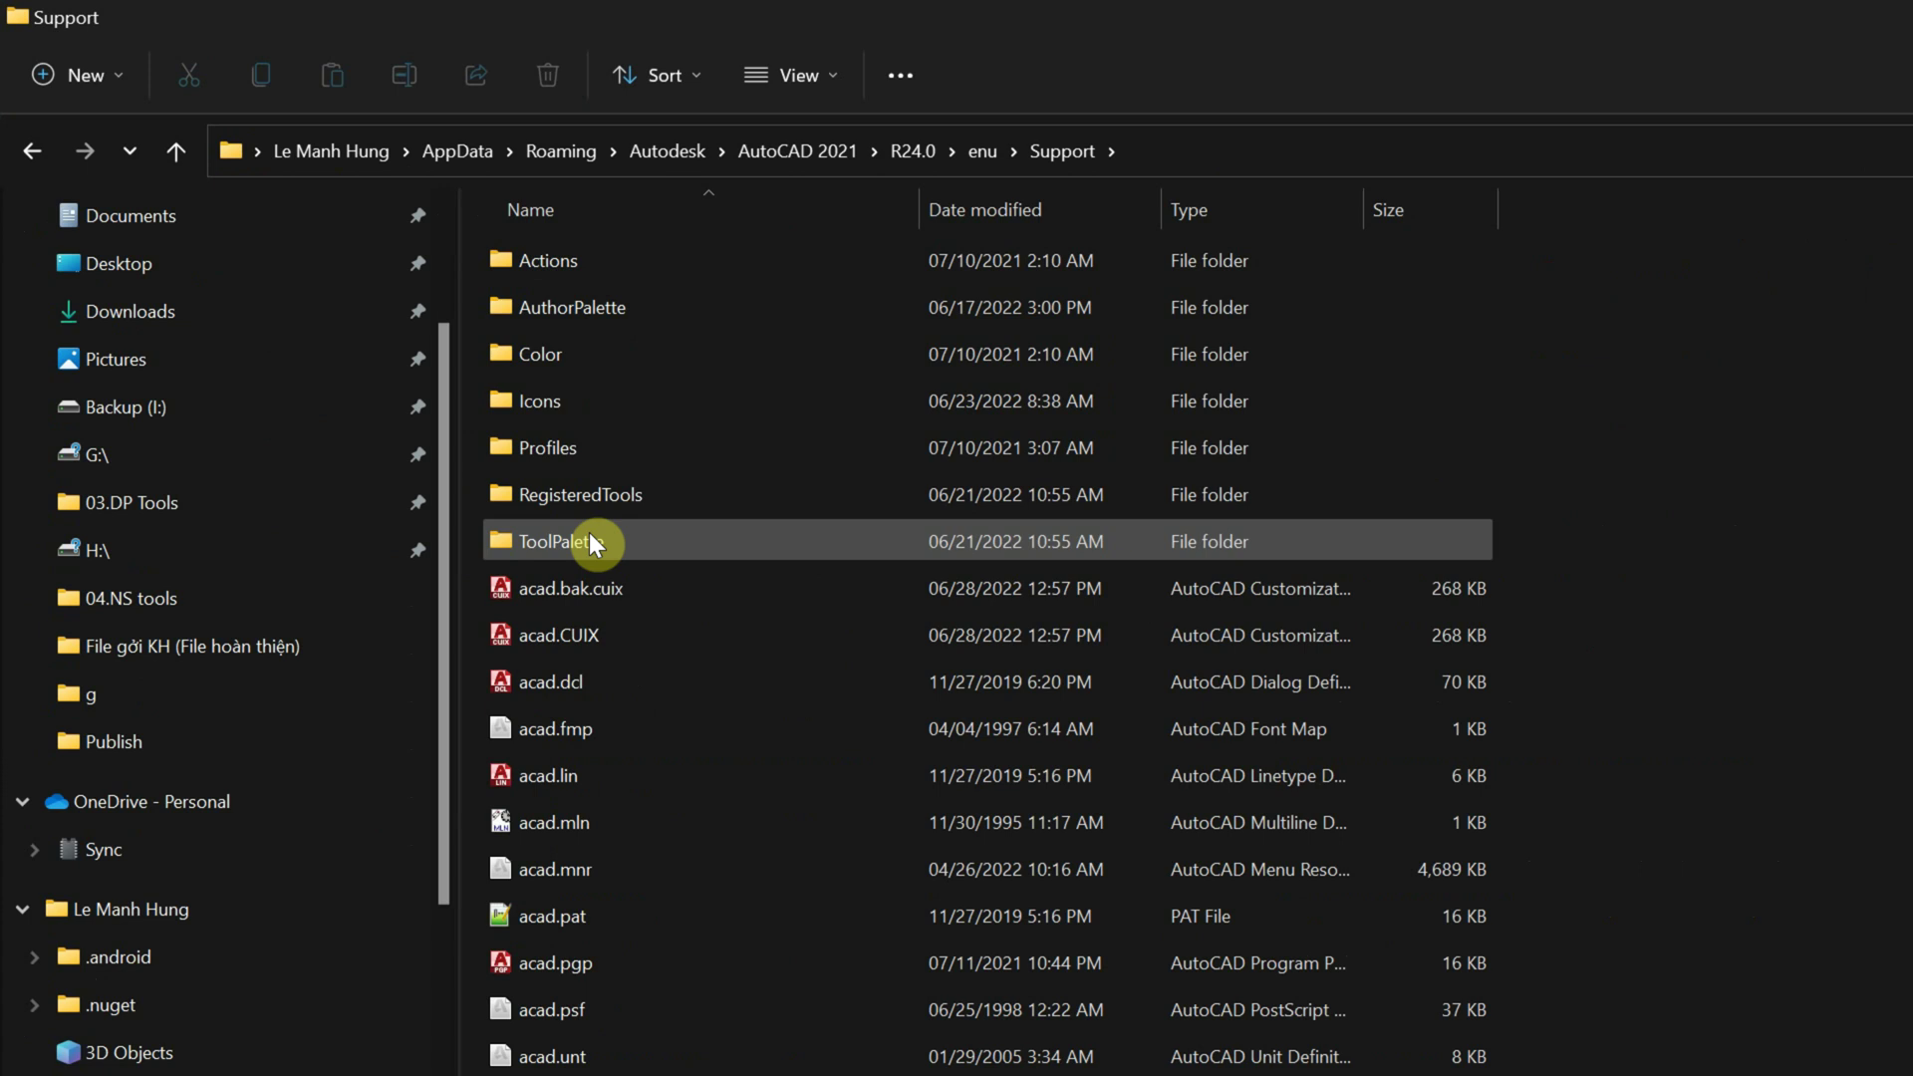
Copy the Support folder path from the address bar and minimize File Explorer
{"action": "left_click", "coordinate": [1173, 151]}
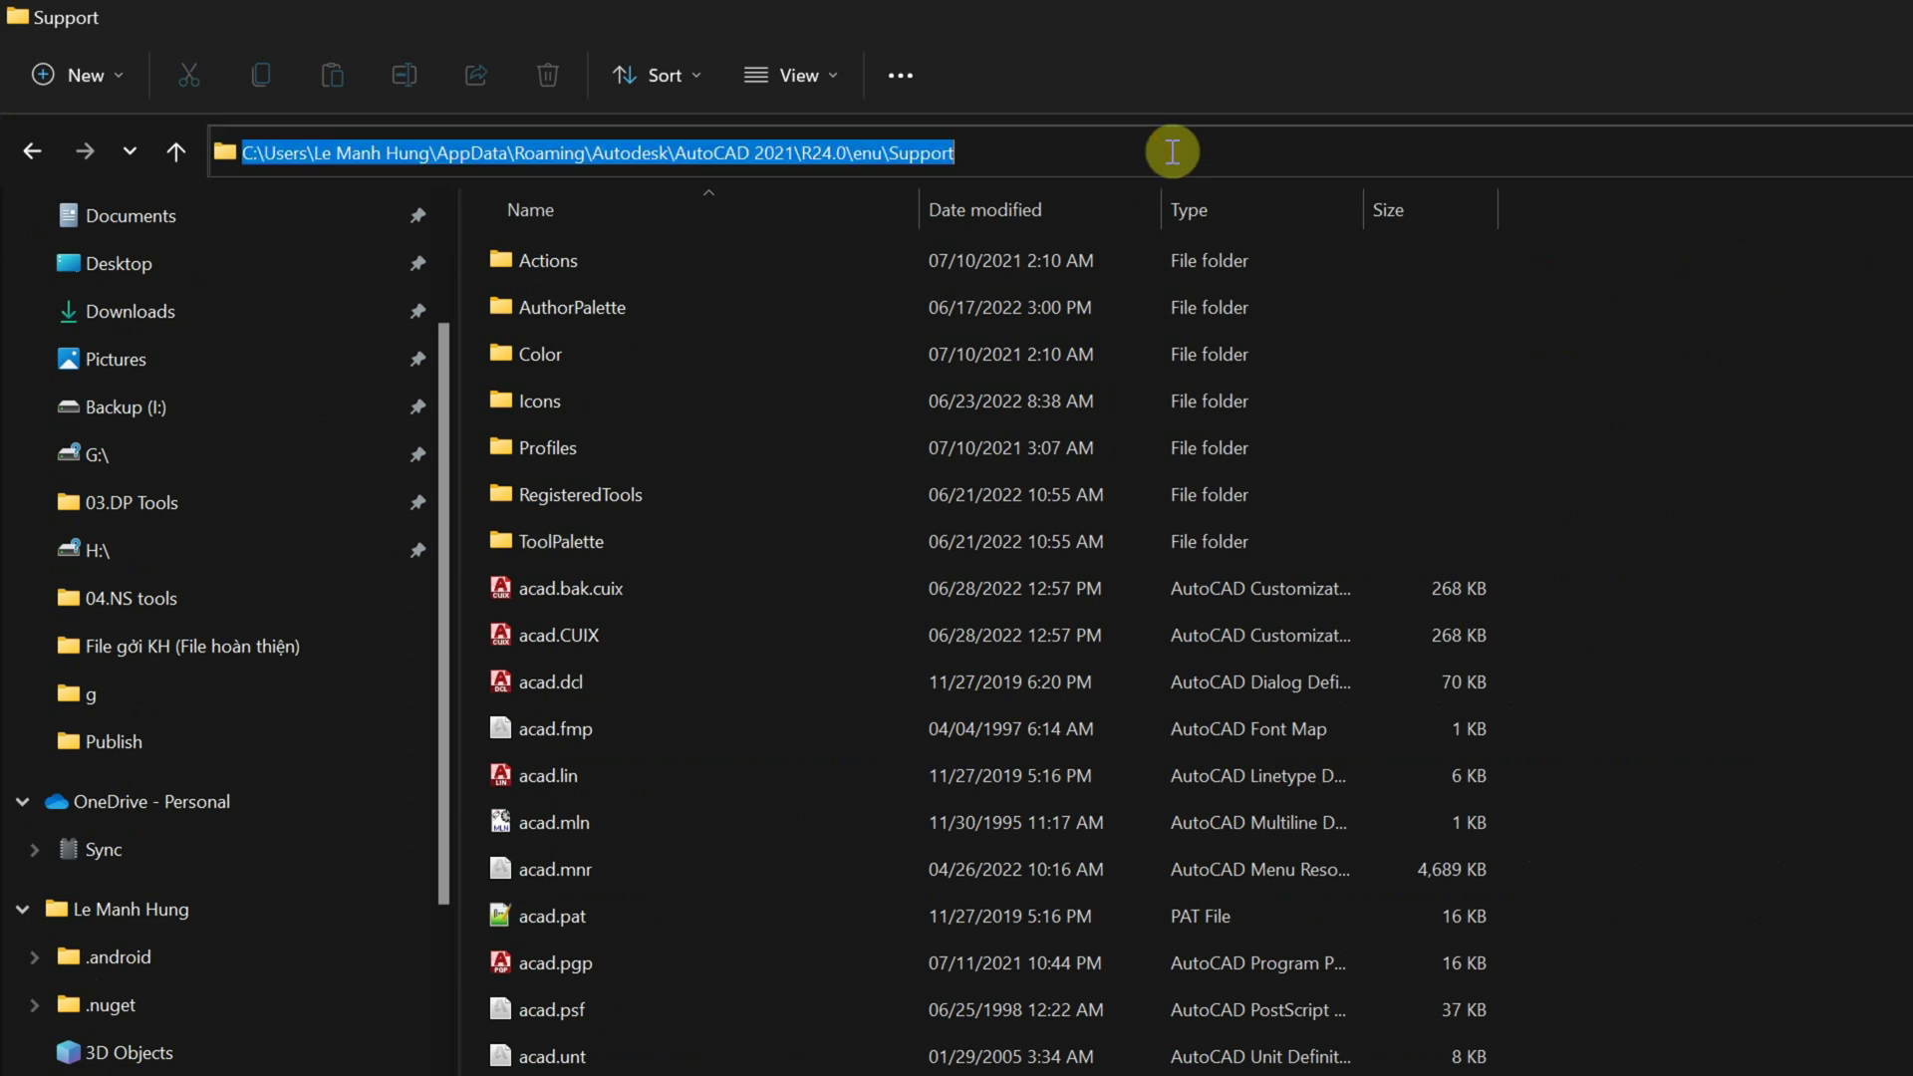
{"action": "right_click", "coordinate": [897, 154]}
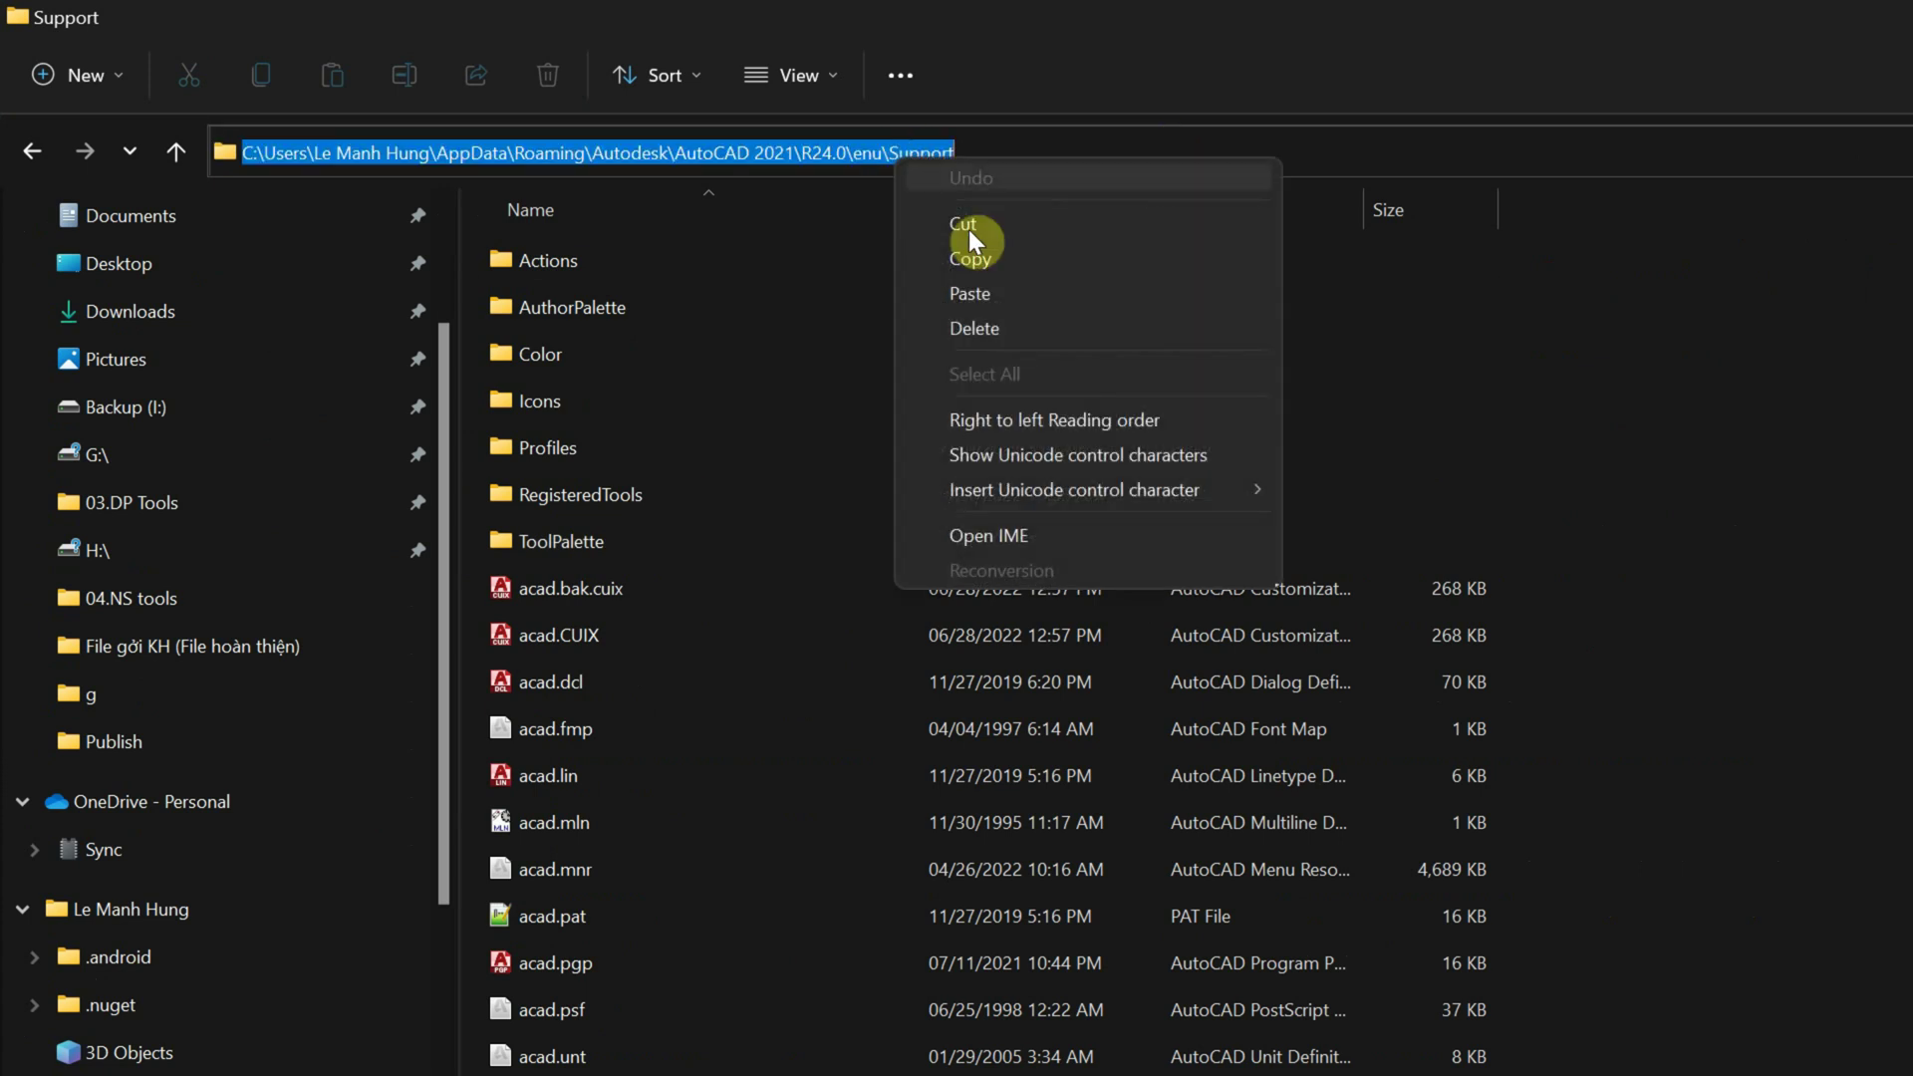
{"action": "left_click", "coordinate": [978, 258]}
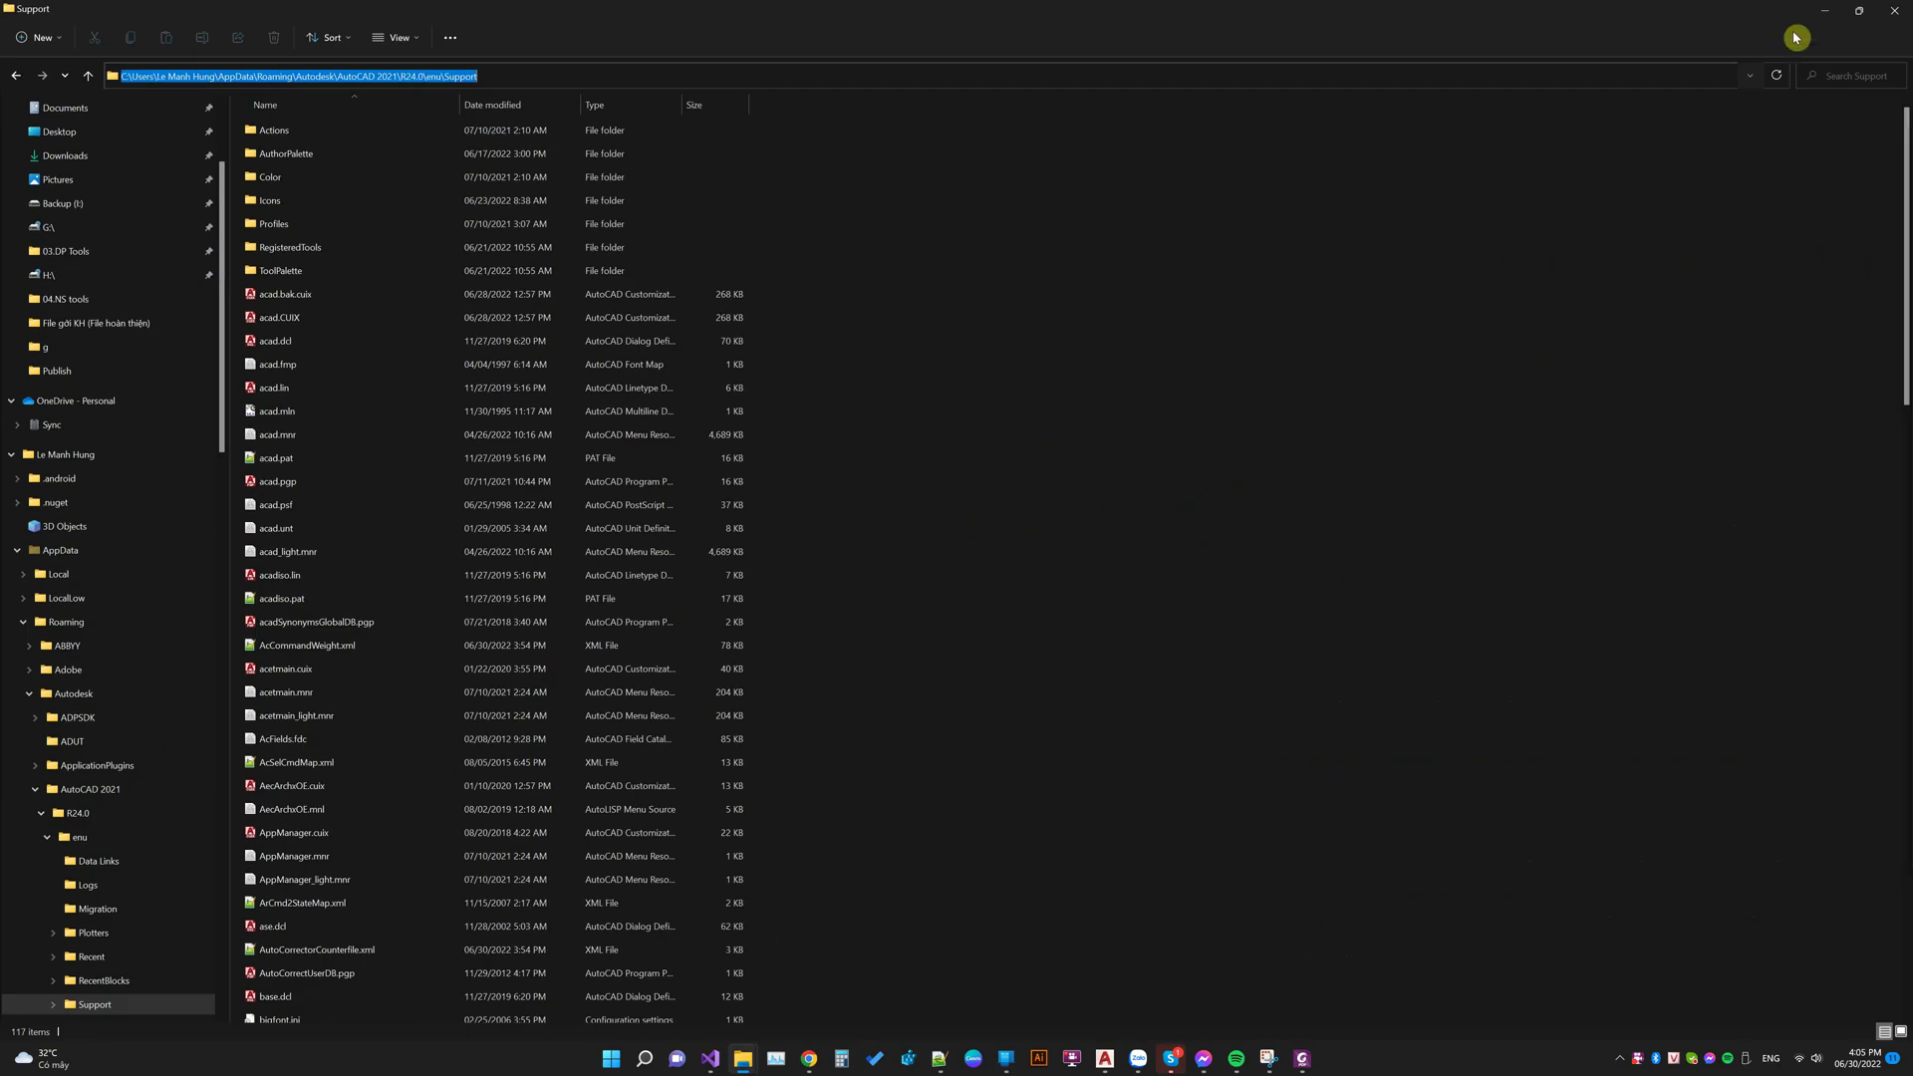
{"action": "left_click", "coordinate": [1812, 18]}
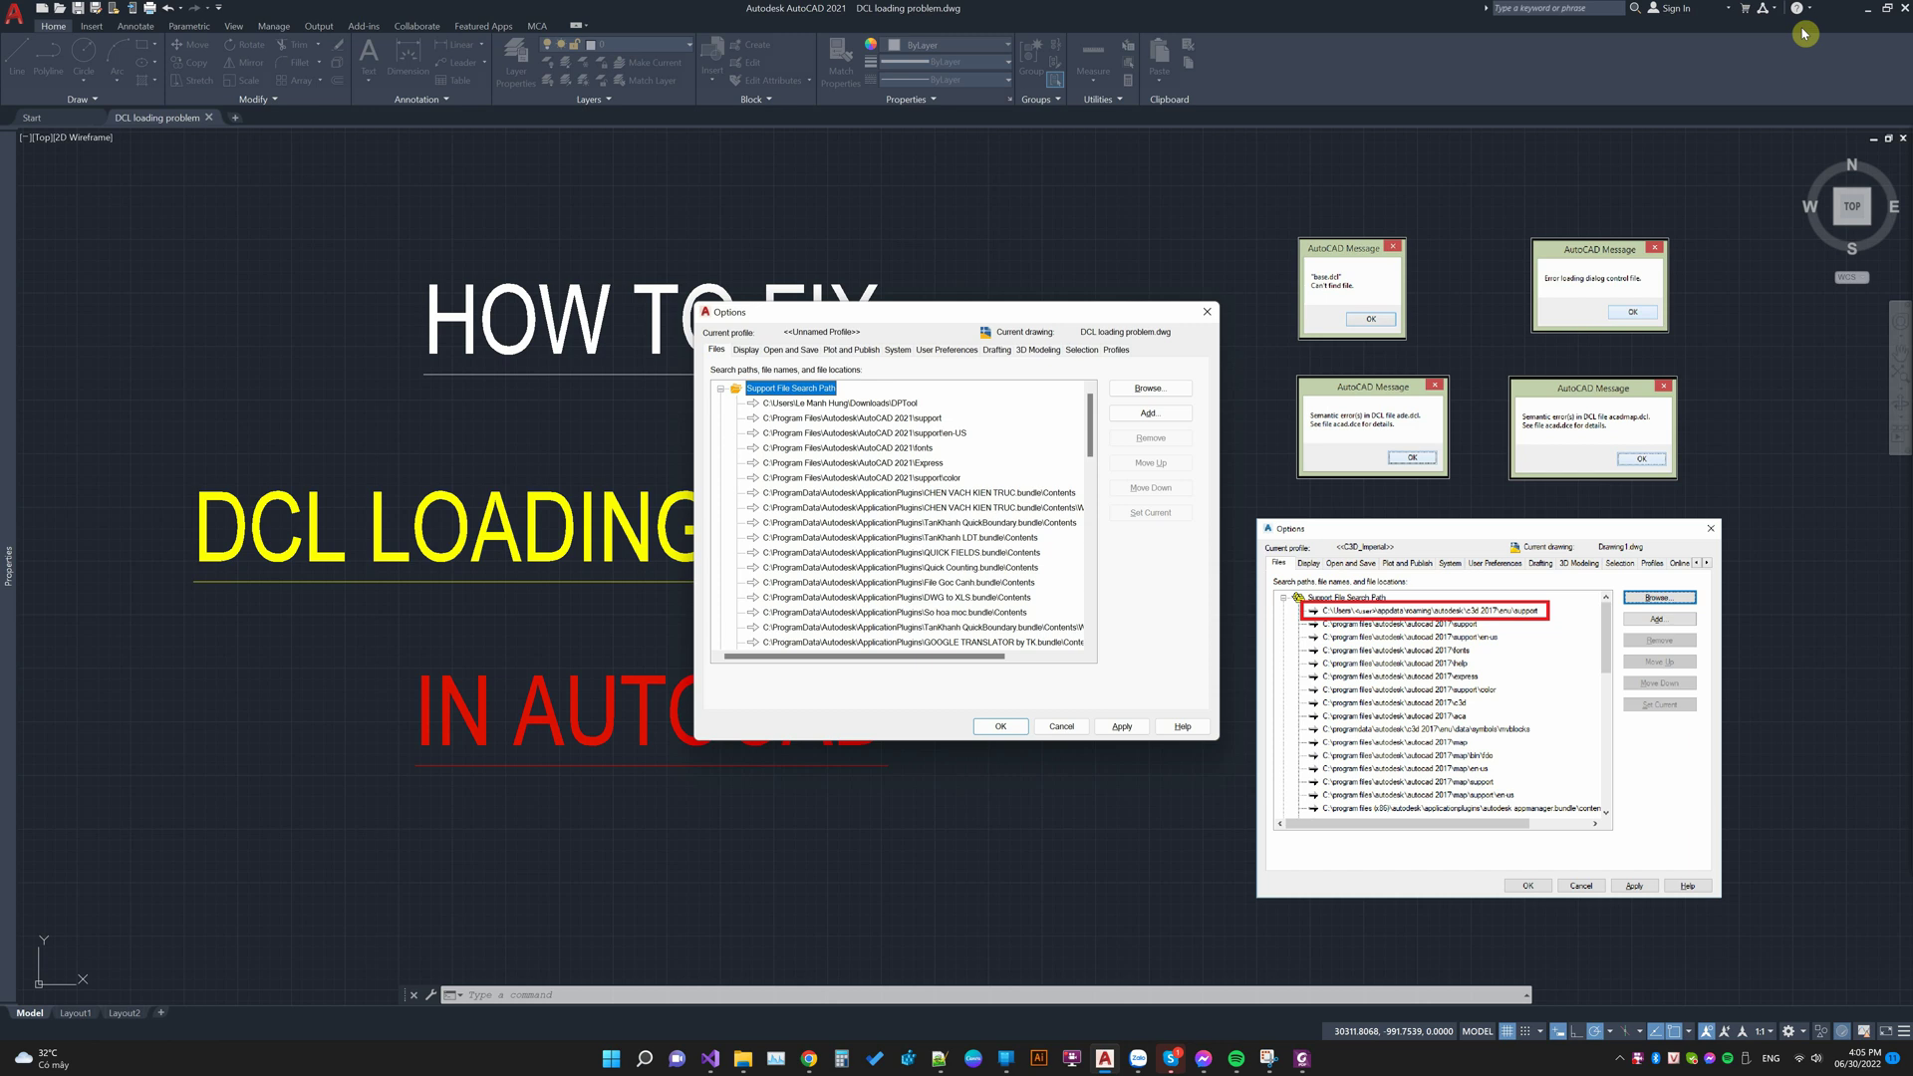
Add a support search path entry with the pasted Support folder path, then click OK
{"action": "left_click", "coordinate": [1175, 419]}
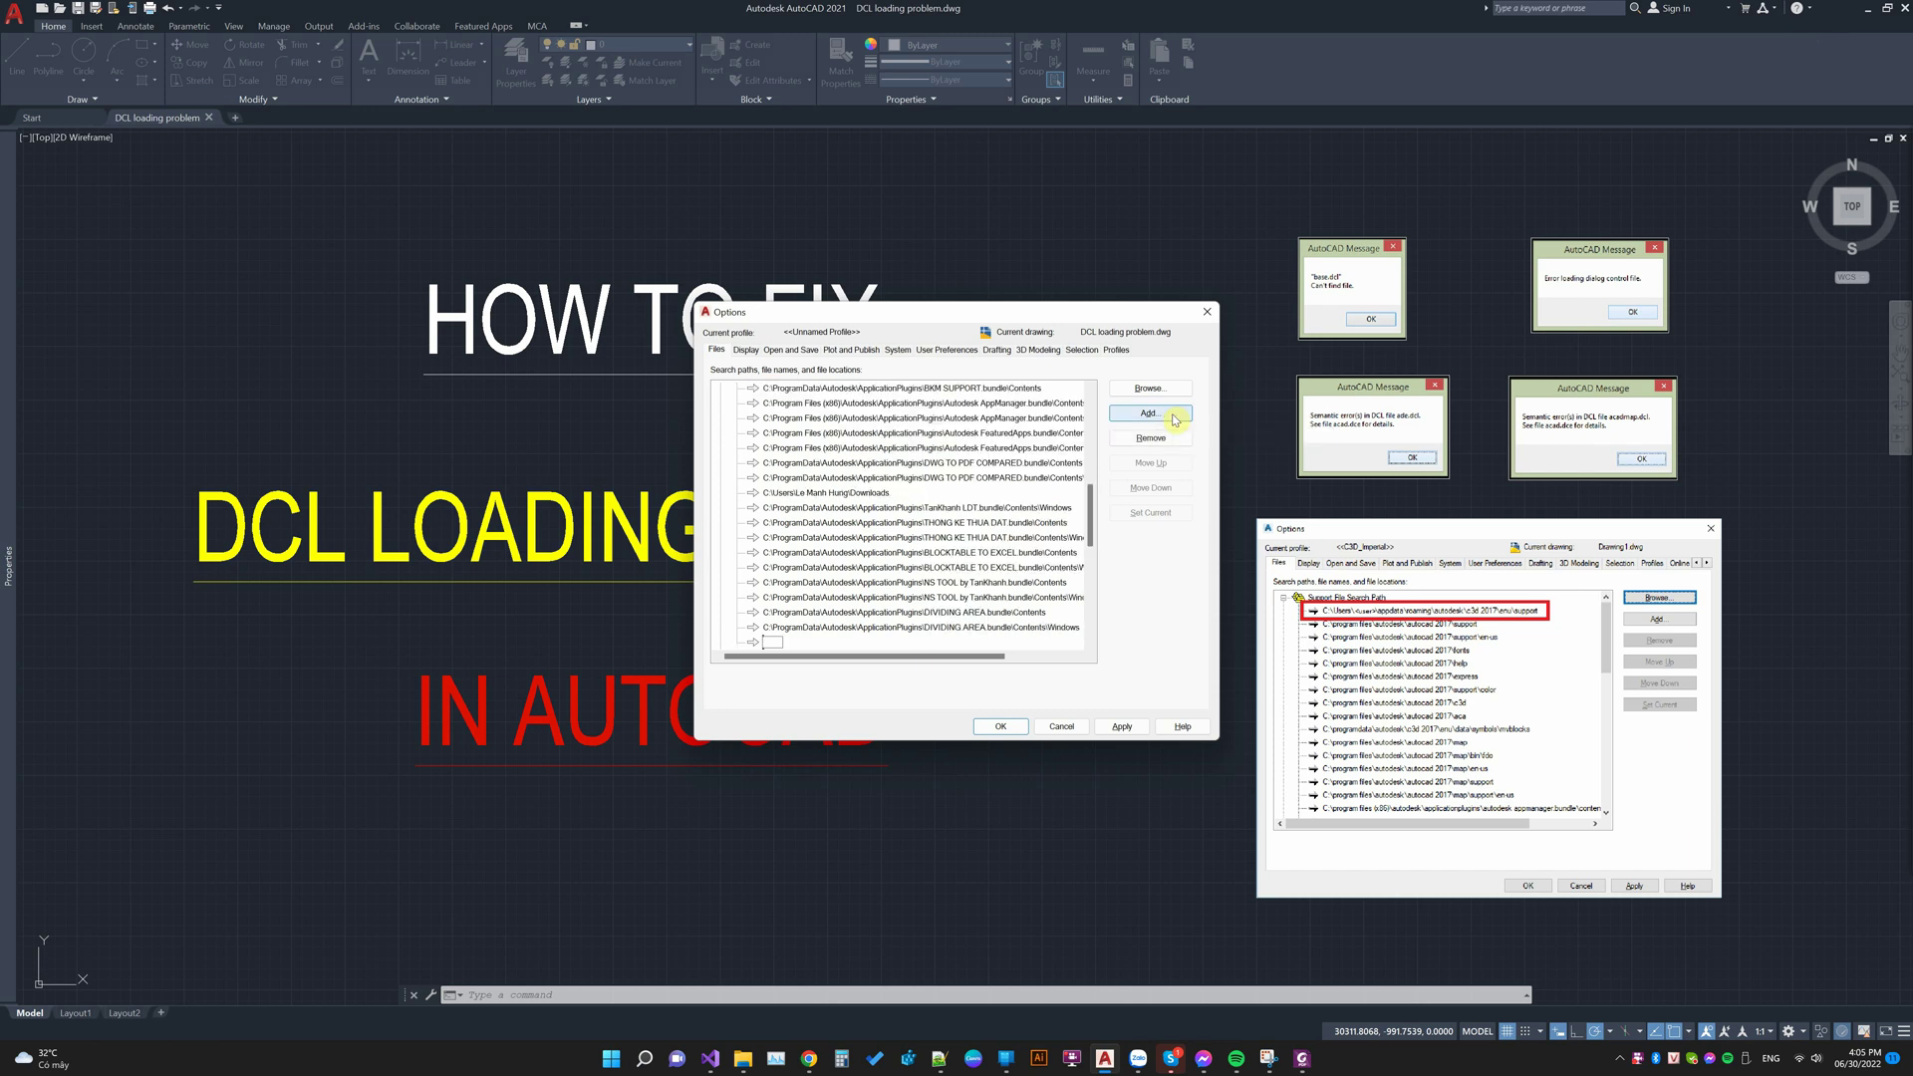
{"action": "right_click", "coordinate": [772, 643]}
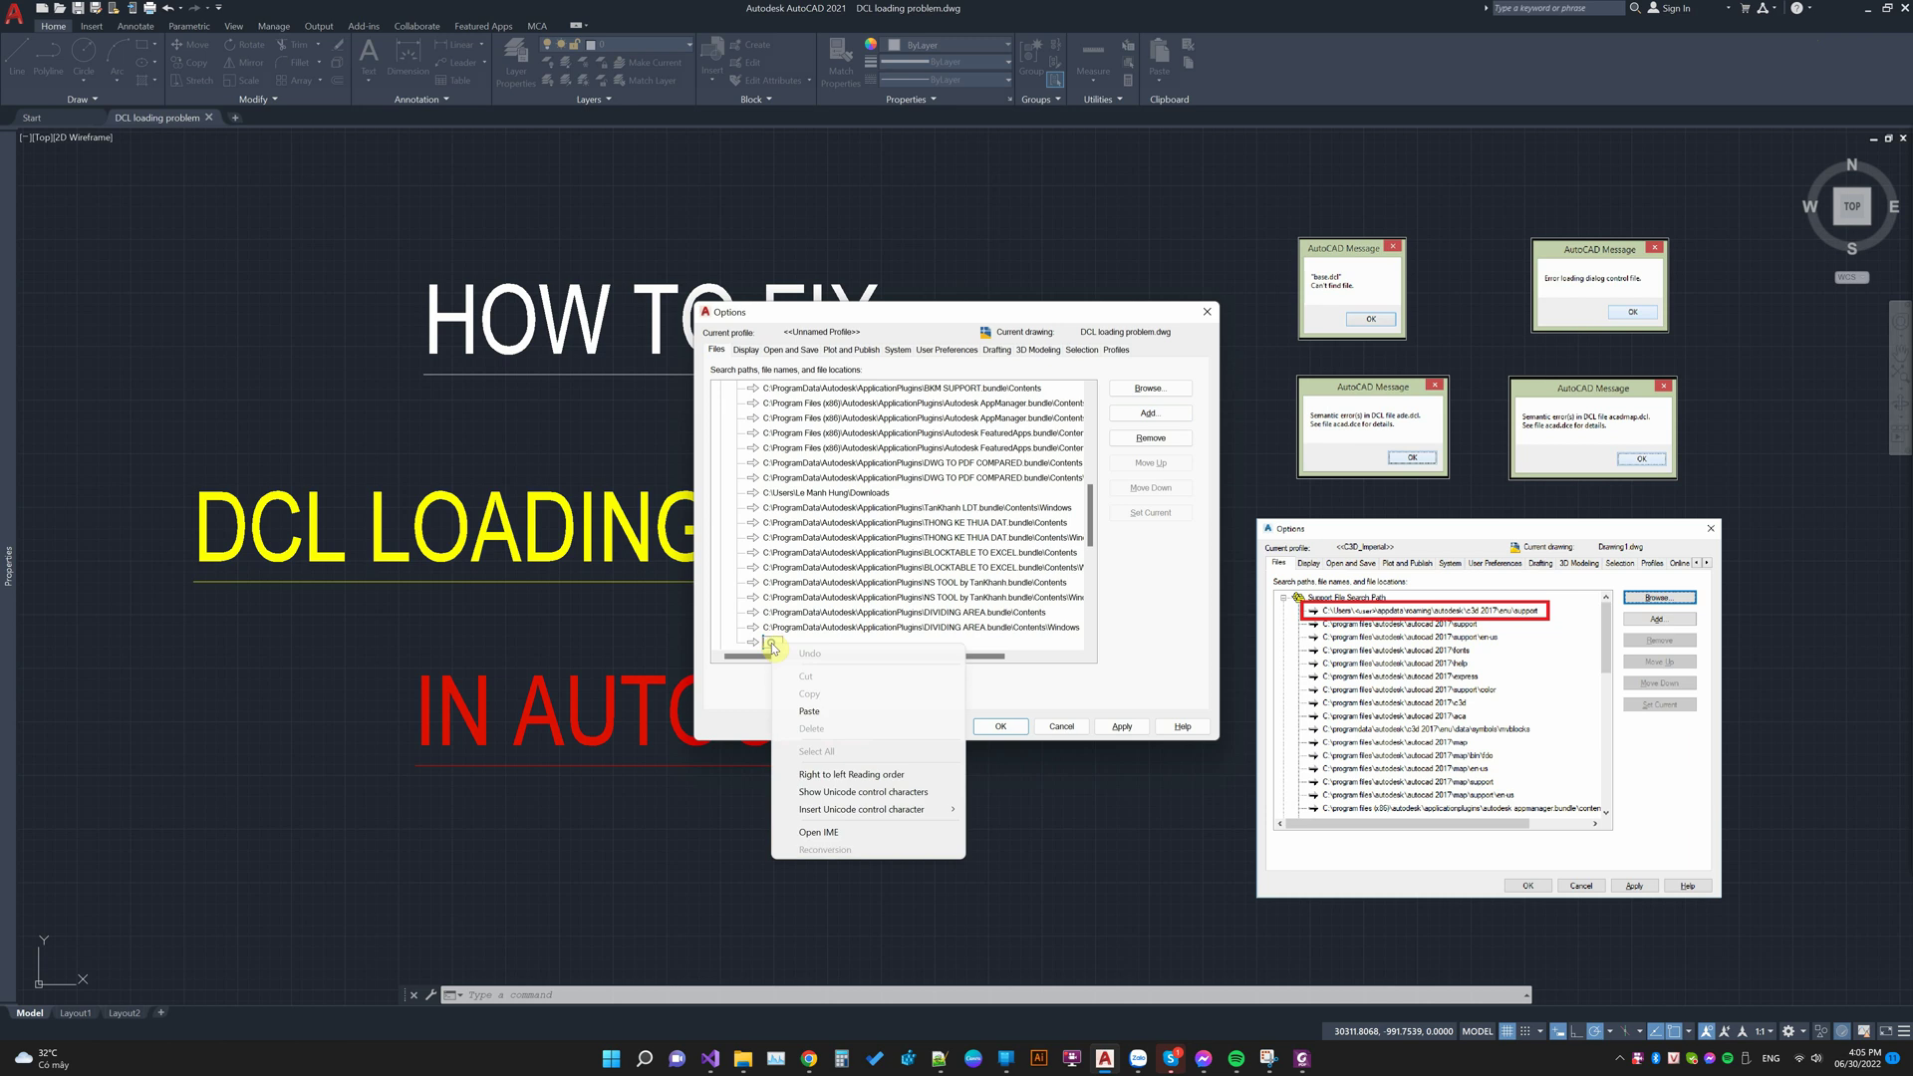
{"action": "left_click", "coordinate": [812, 712]}
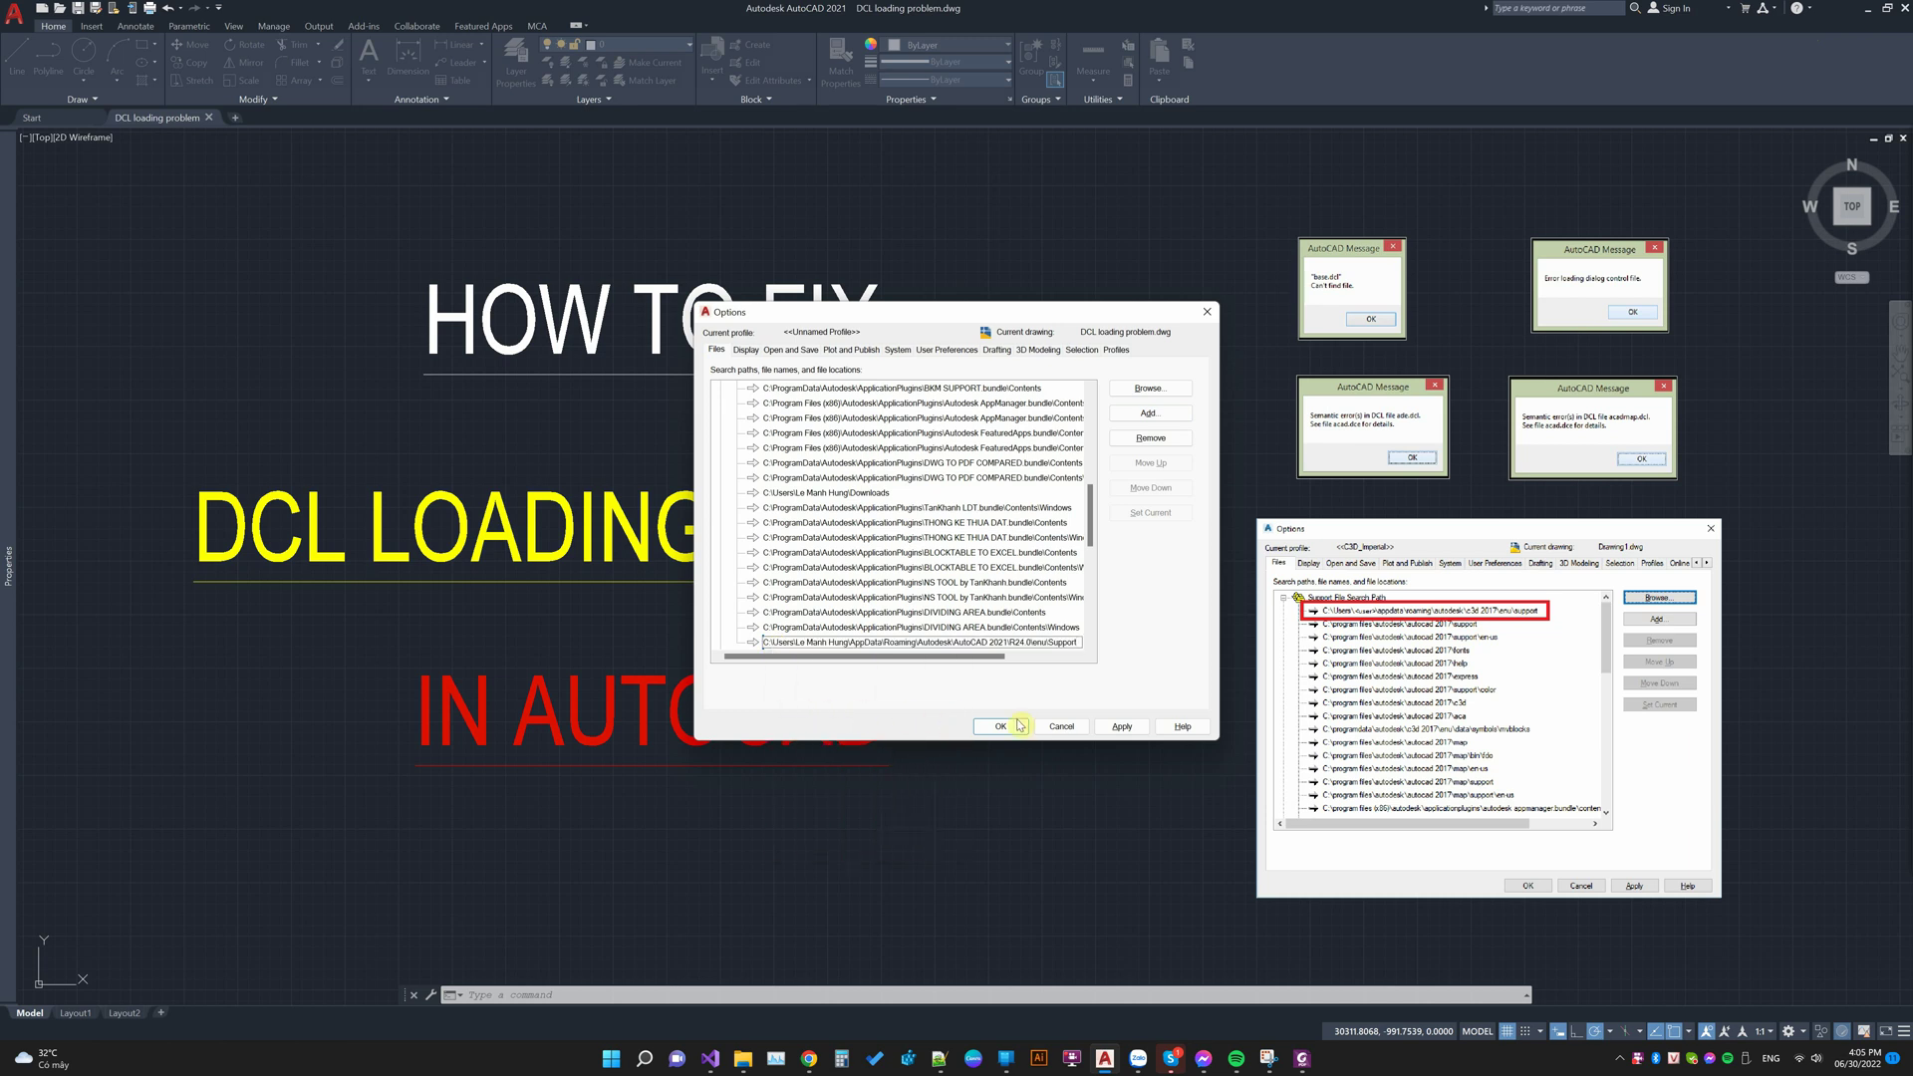
{"action": "left_click", "coordinate": [1123, 729]}
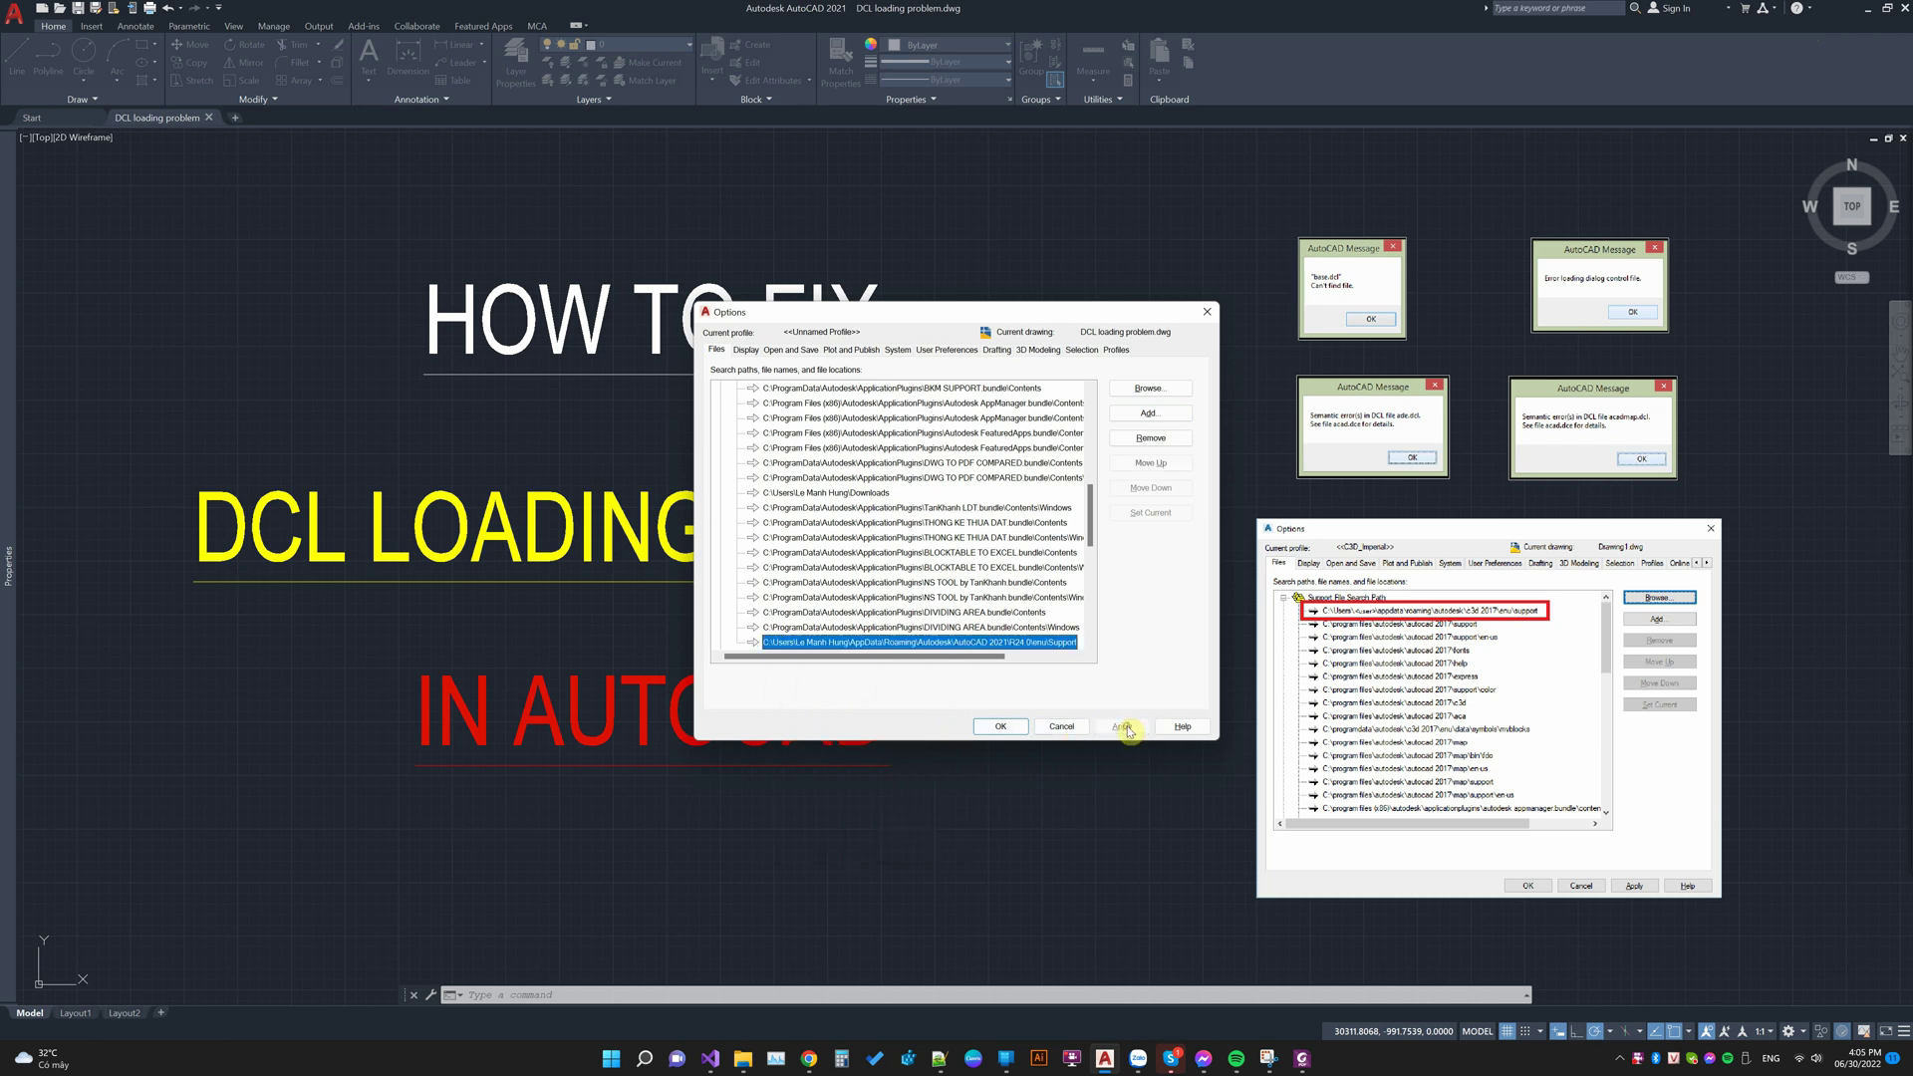
{"action": "left_click", "coordinate": [1000, 727]}
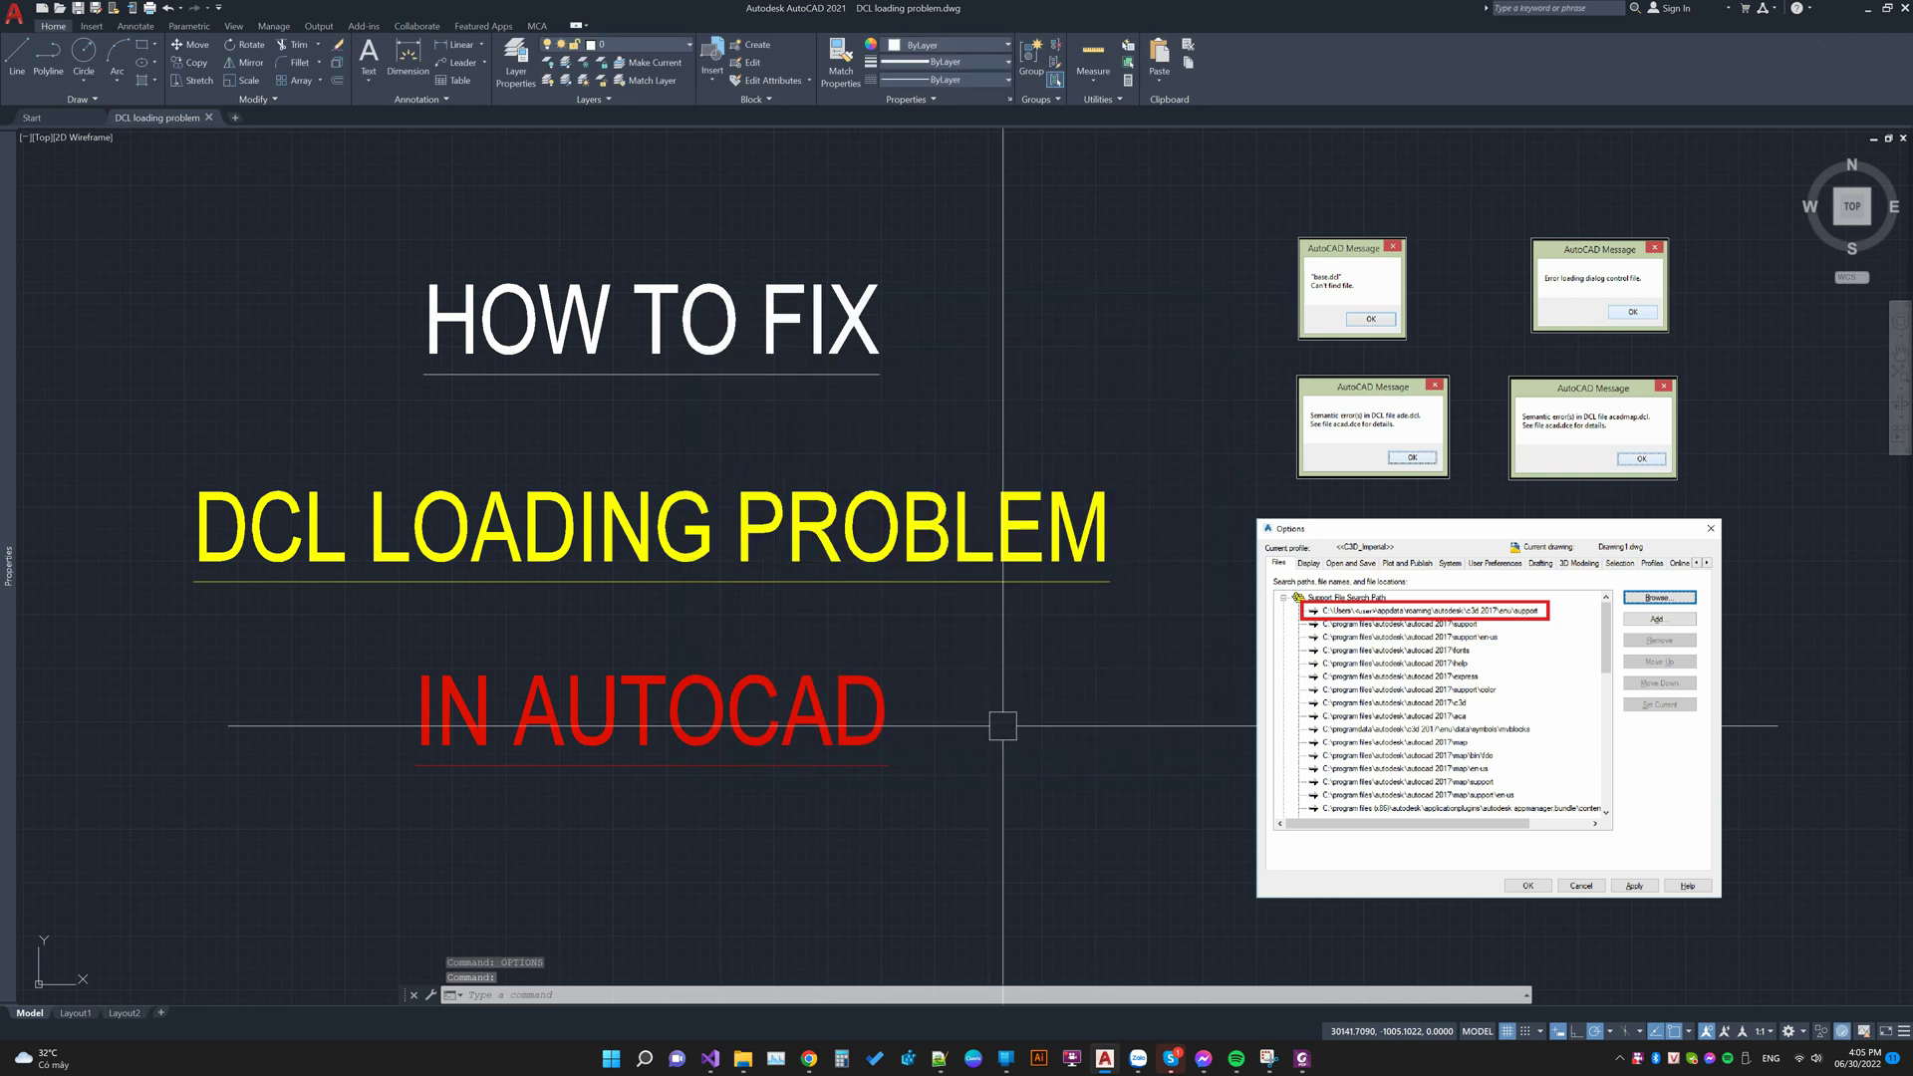
Save the drawing, restart AutoCAD 2021, and reopen 'DCL loading problem' from recent documents
{"action": "key", "text": "ctrl+s"}
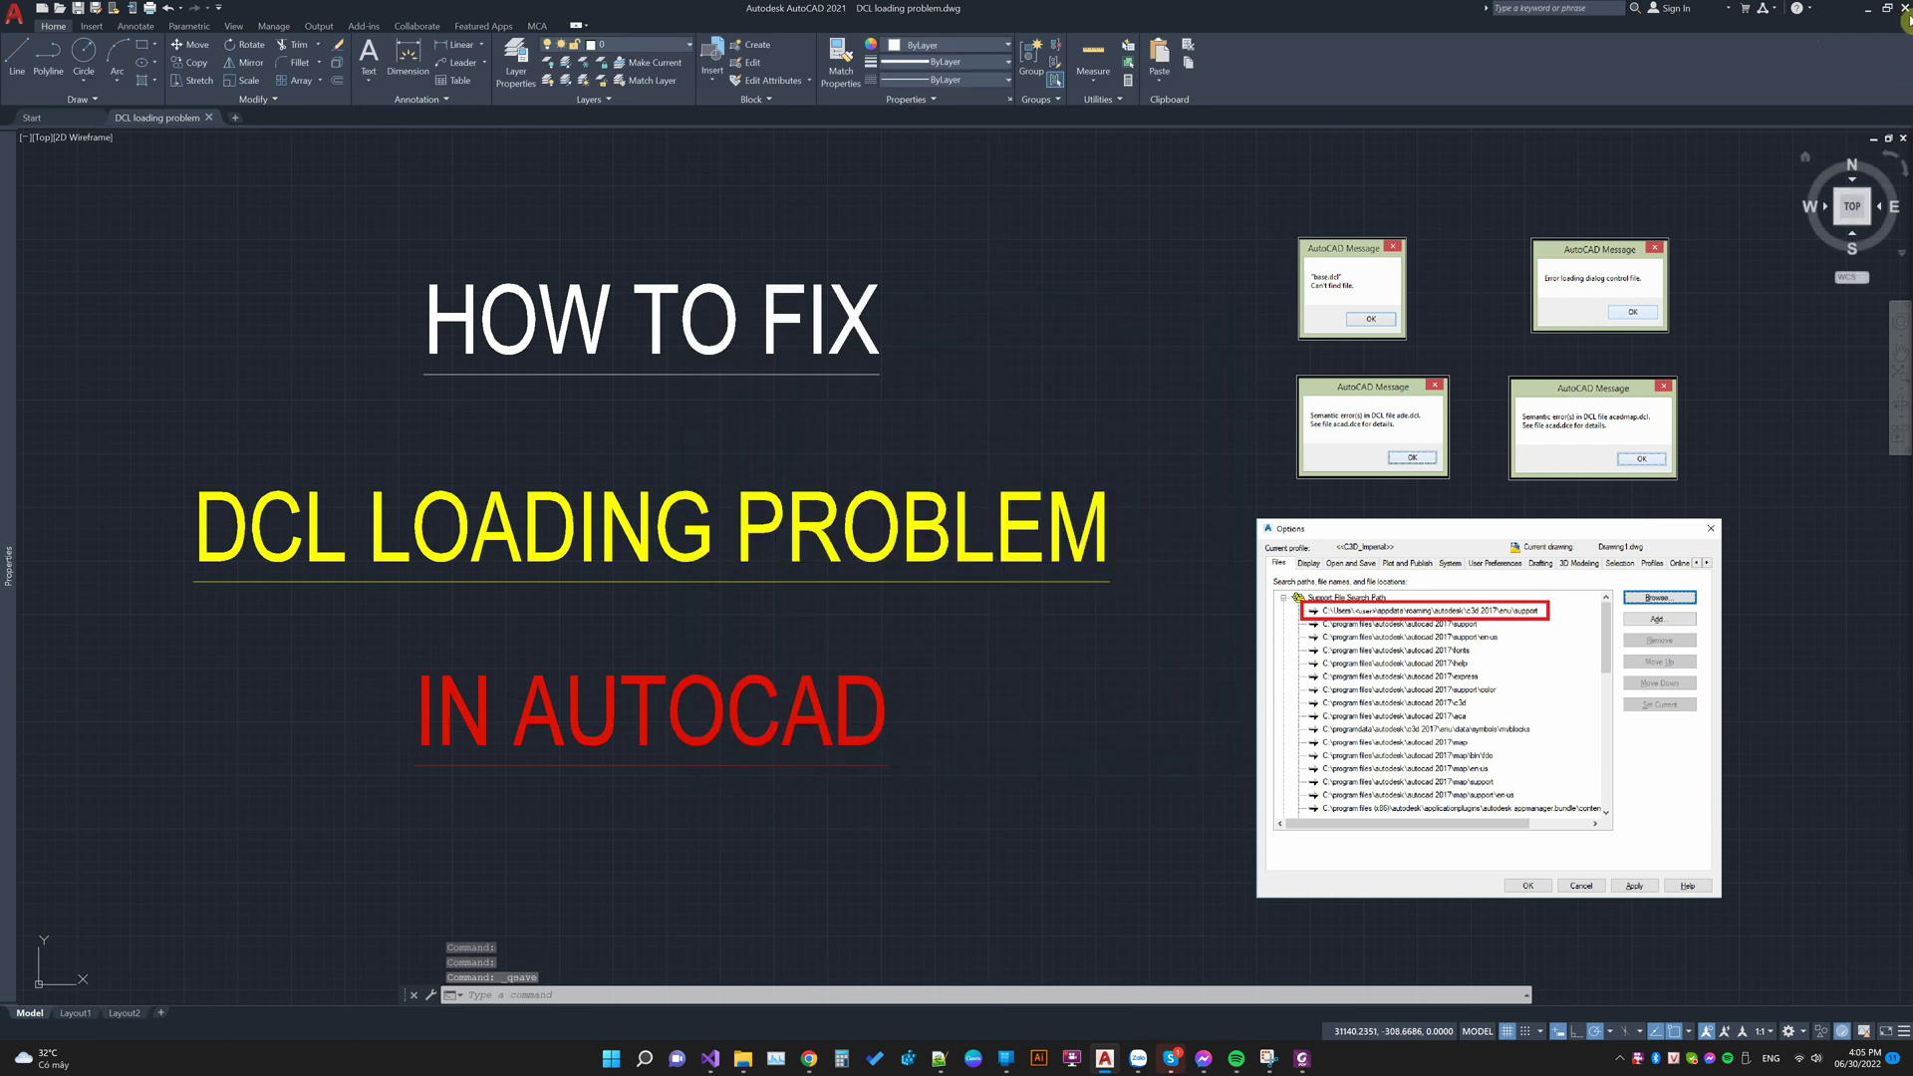
{"action": "left_click", "coordinate": [1903, 12]}
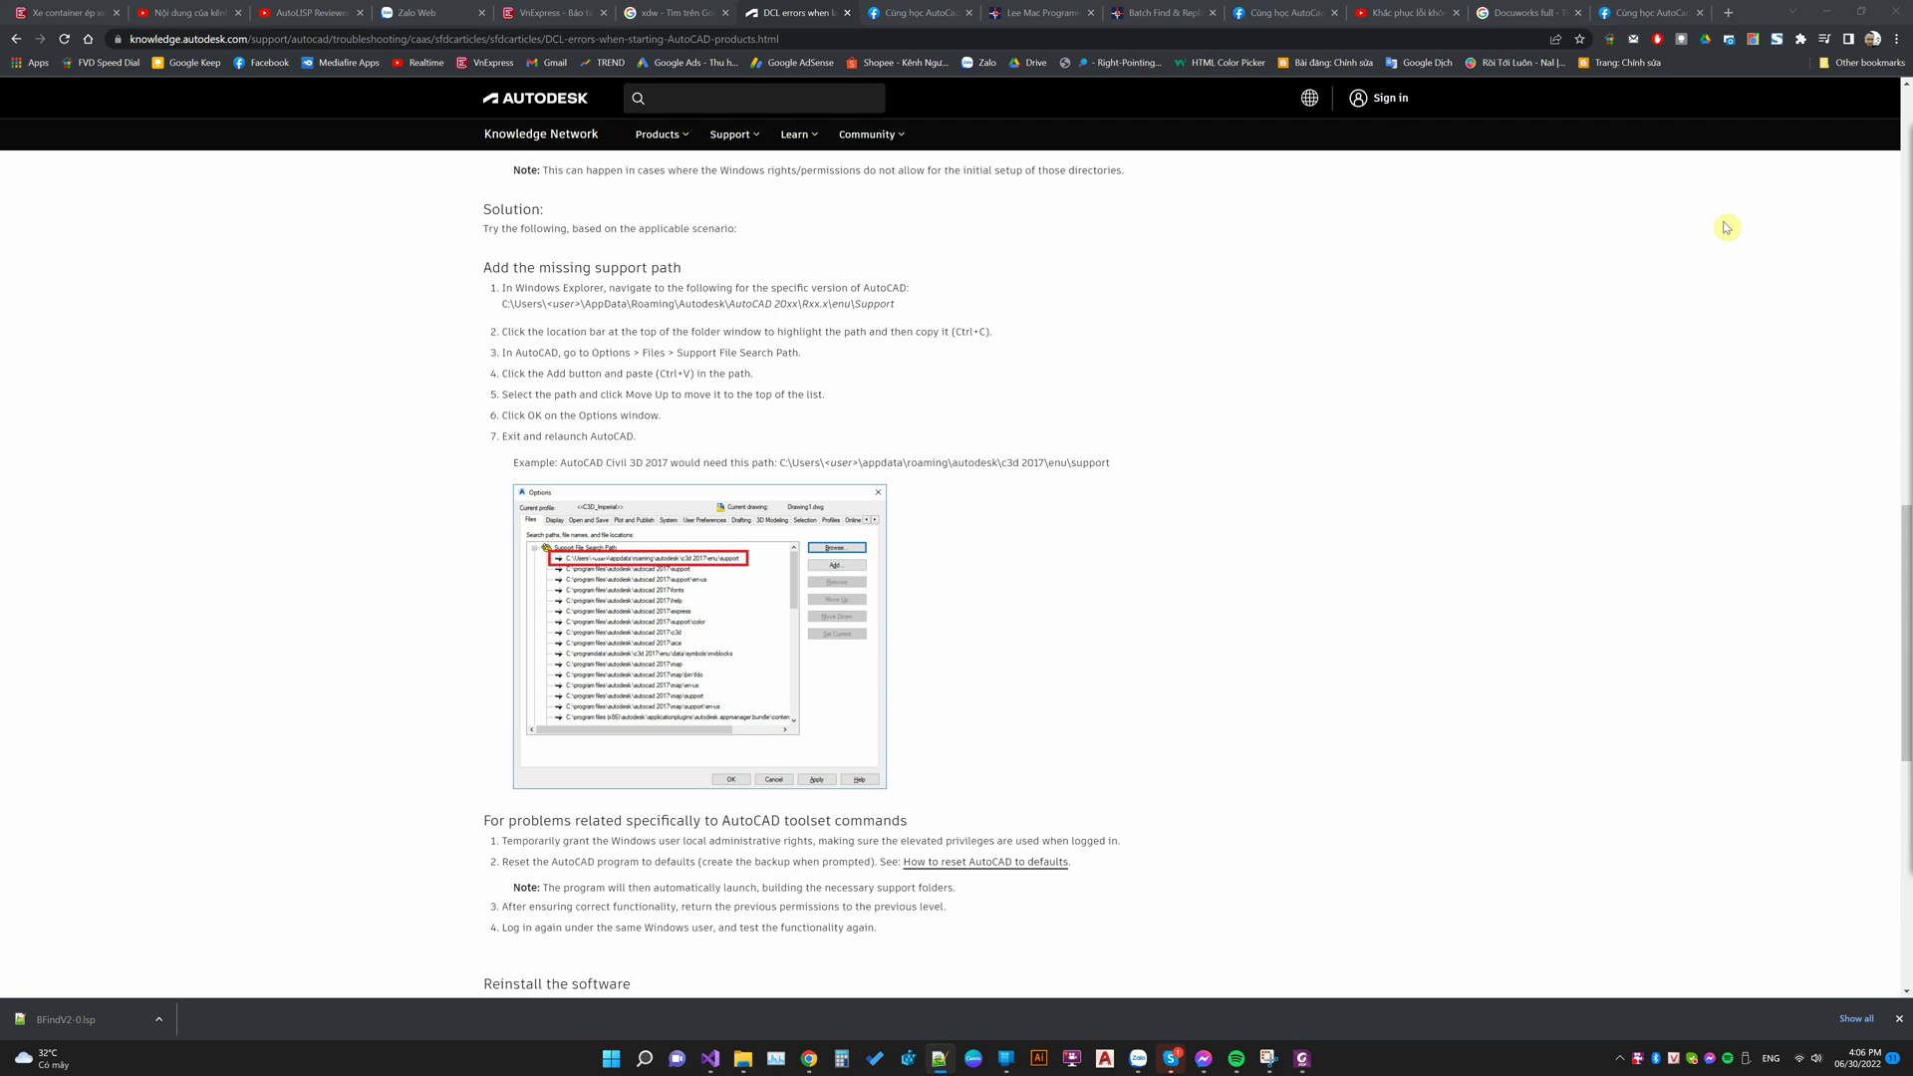
{"action": "right_click", "coordinate": [1107, 1065]}
{"action": "left_click", "coordinate": [1078, 998]}
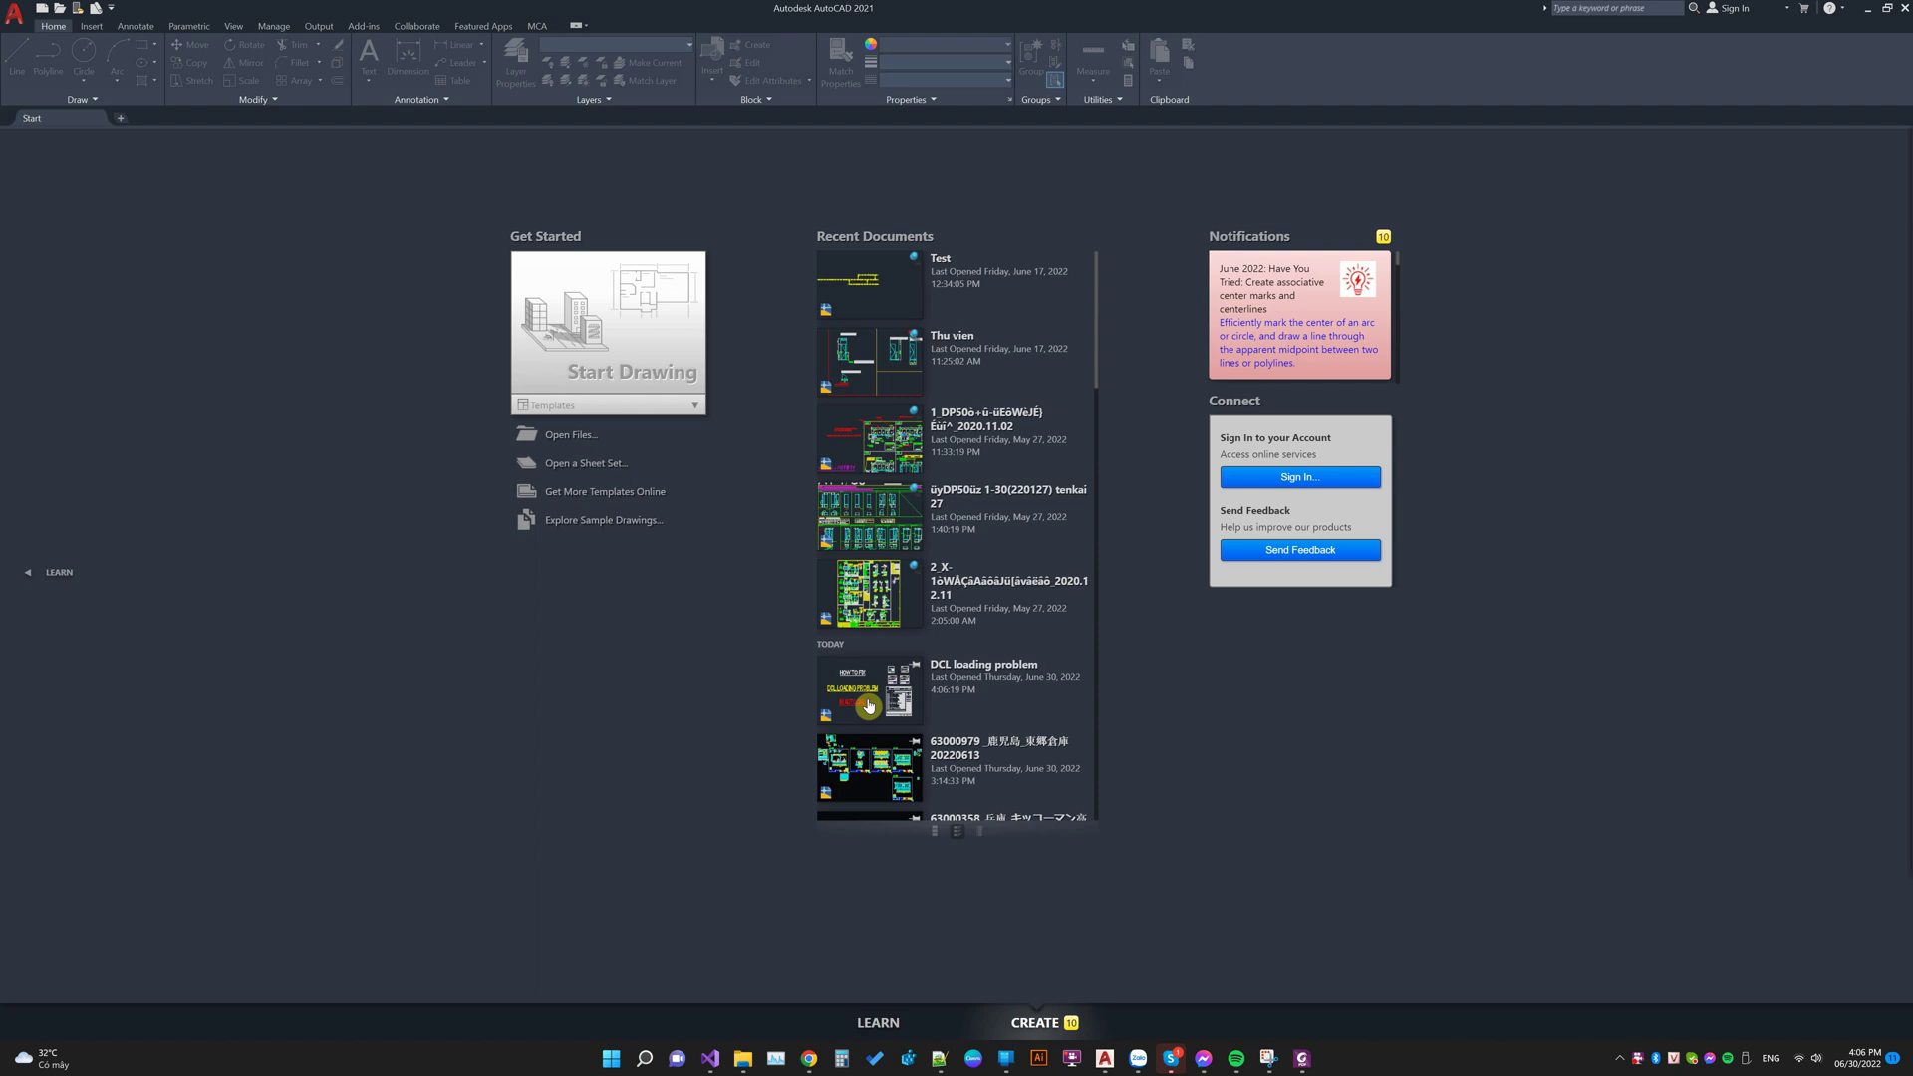
{"action": "left_click", "coordinate": [868, 705]}
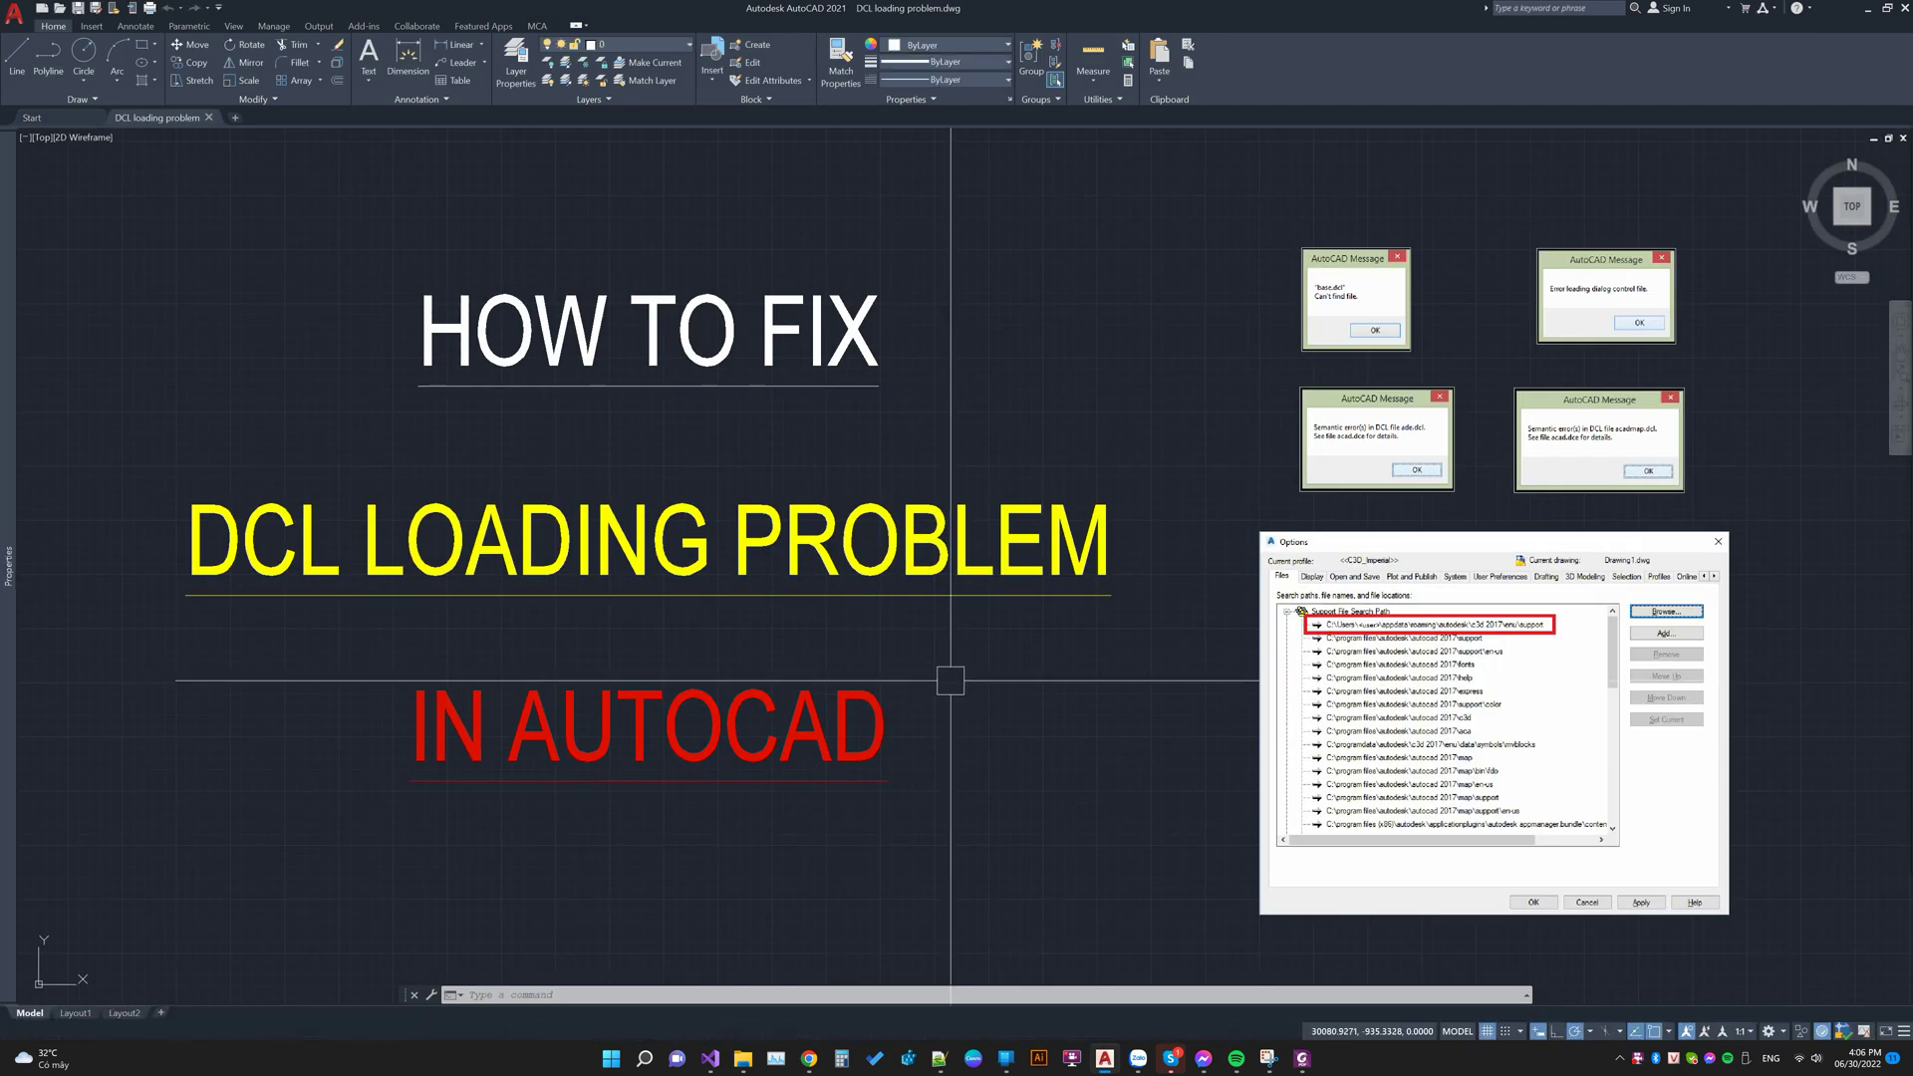
{"action": "type", "text": "opAP"}
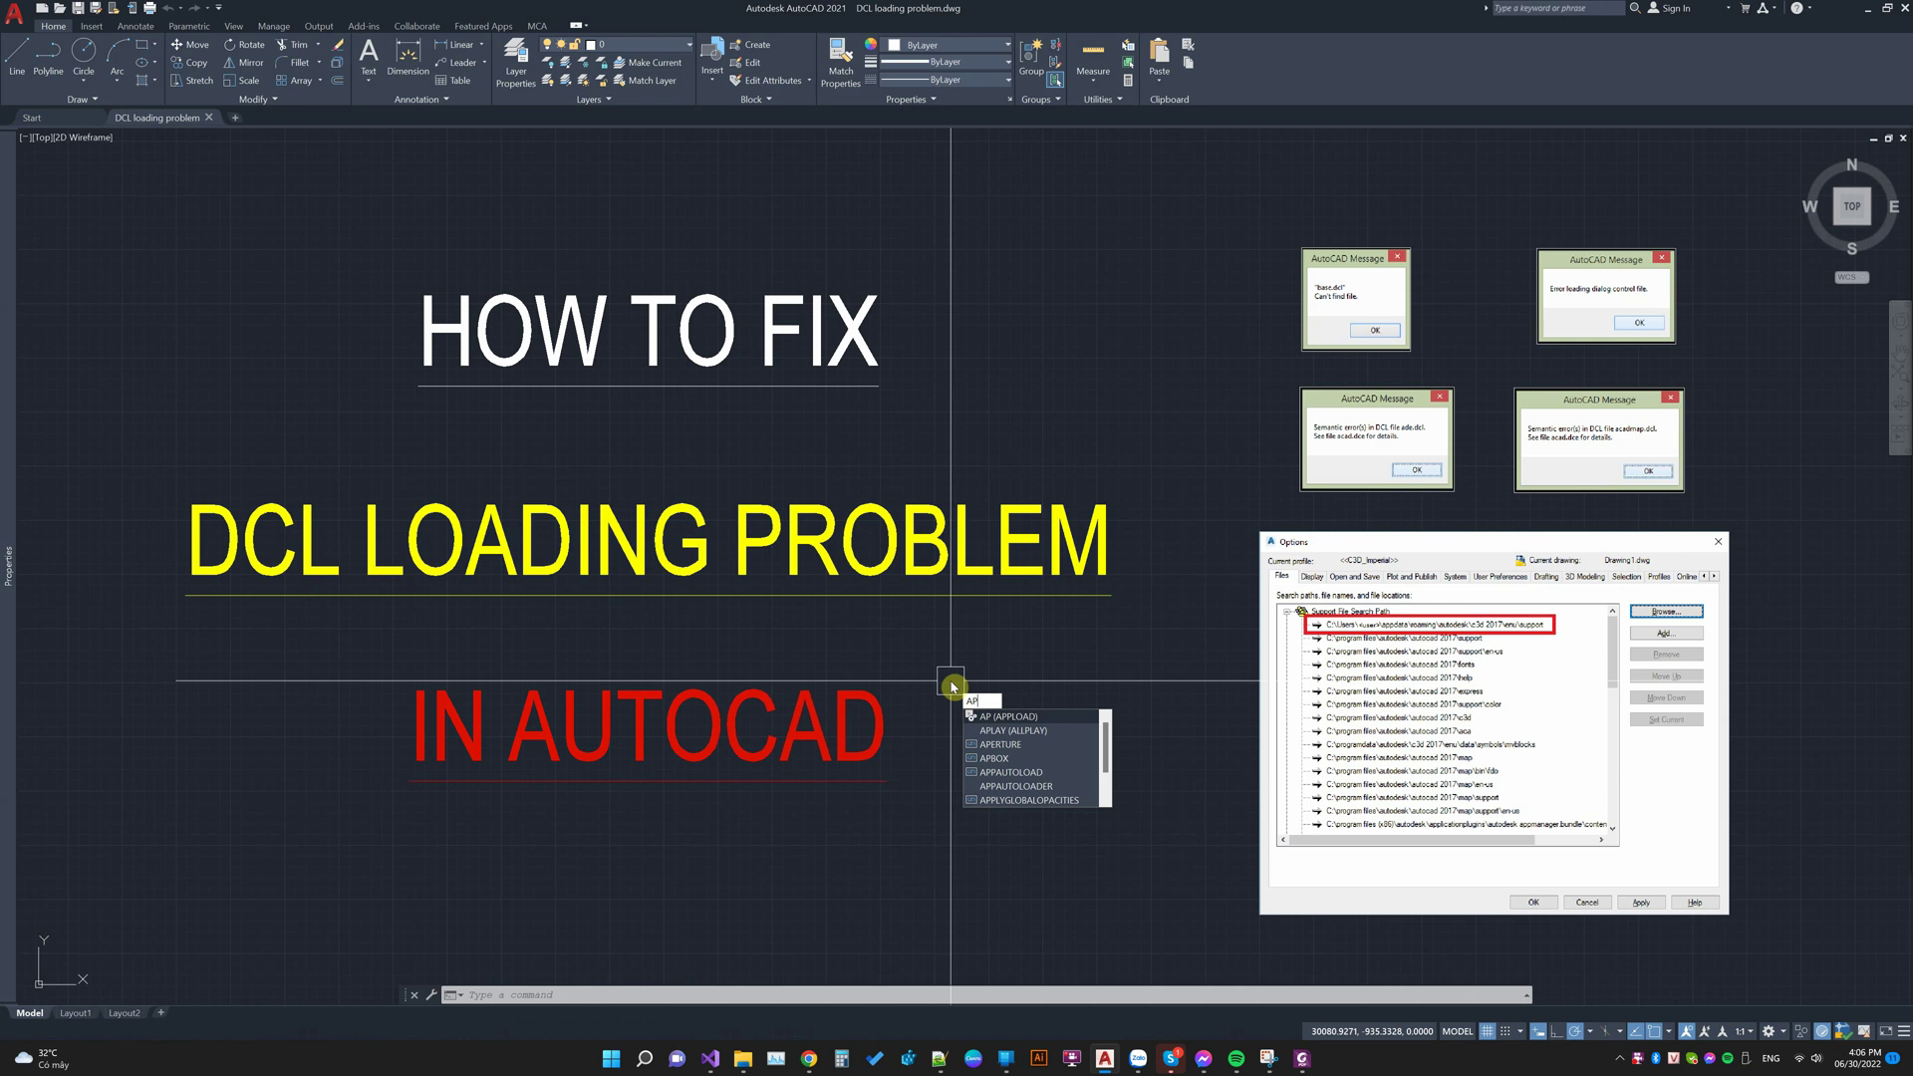
Reload BFindV2-0.lsp with AP and run BFIND to open Batch Find & Replace
{"action": "key", "text": "Return"}
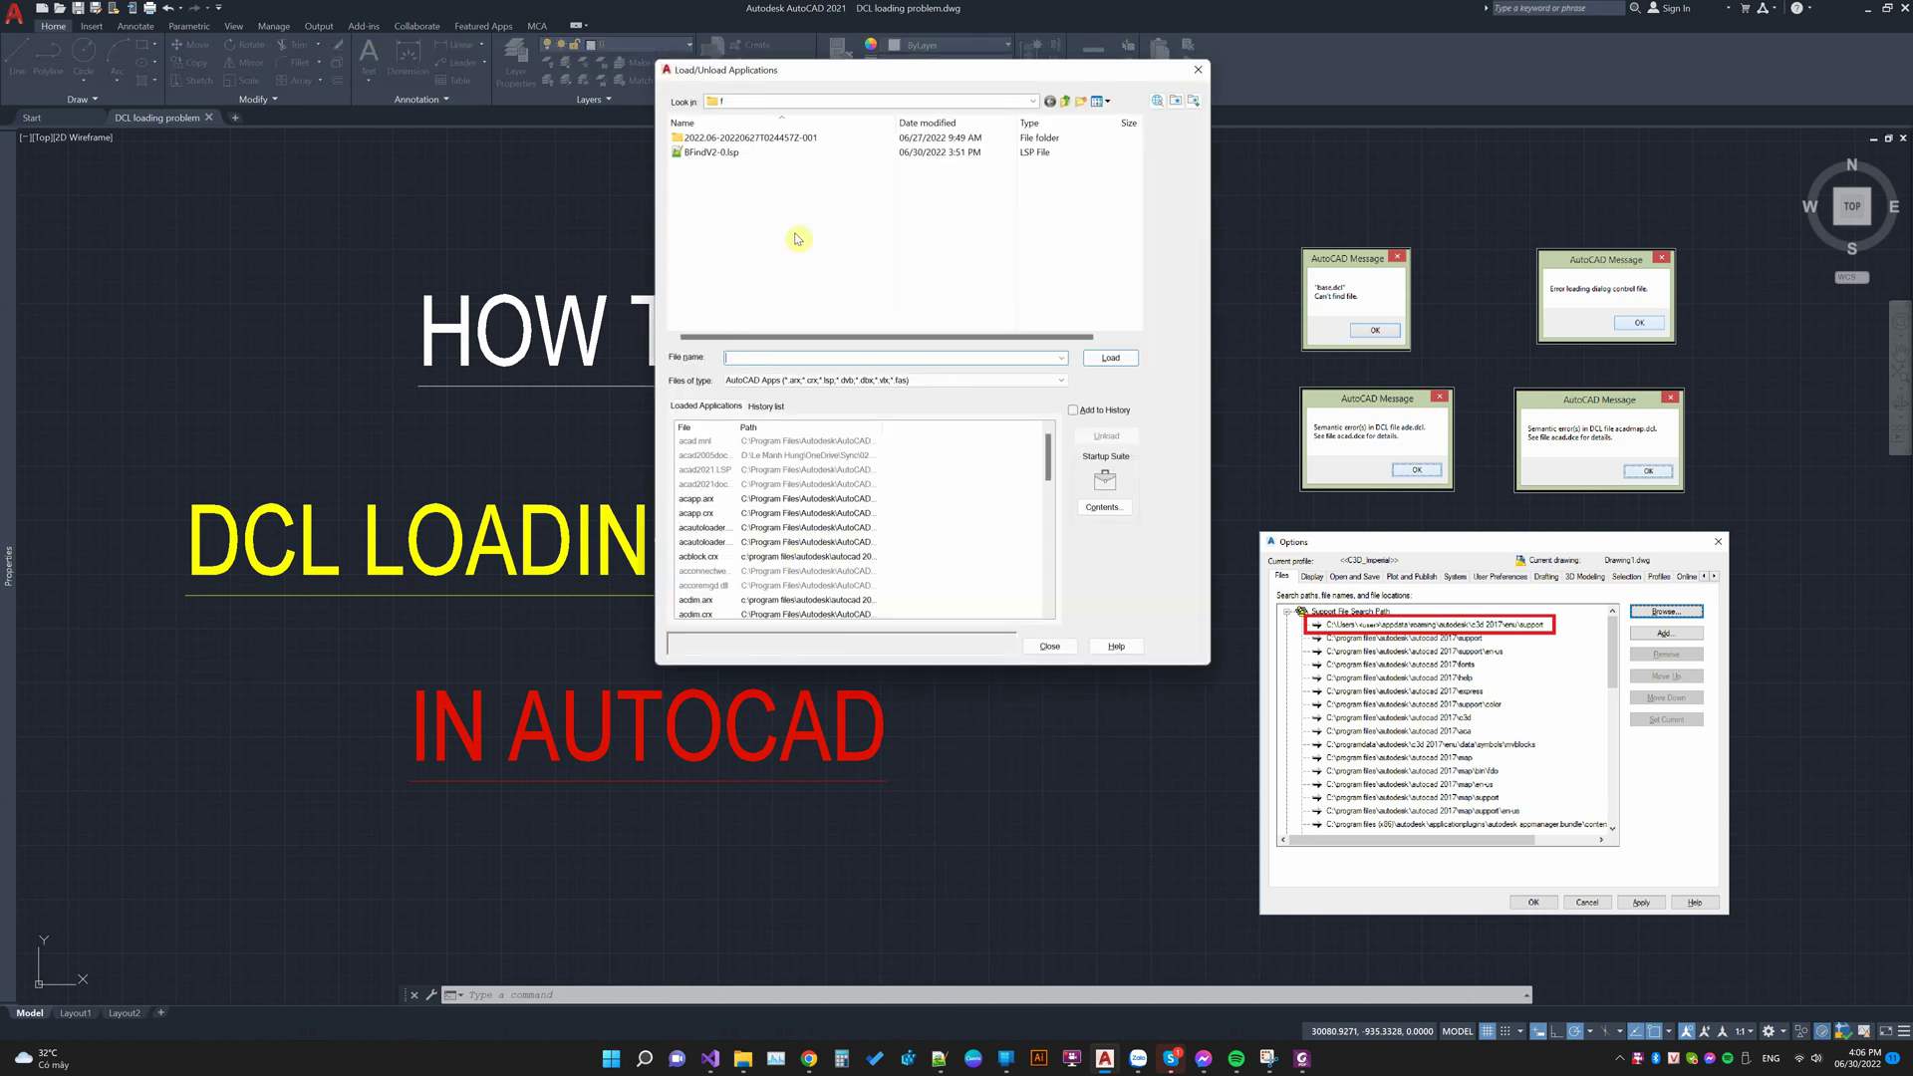
{"action": "left_click", "coordinate": [742, 155]}
{"action": "left_click", "coordinate": [1106, 364]}
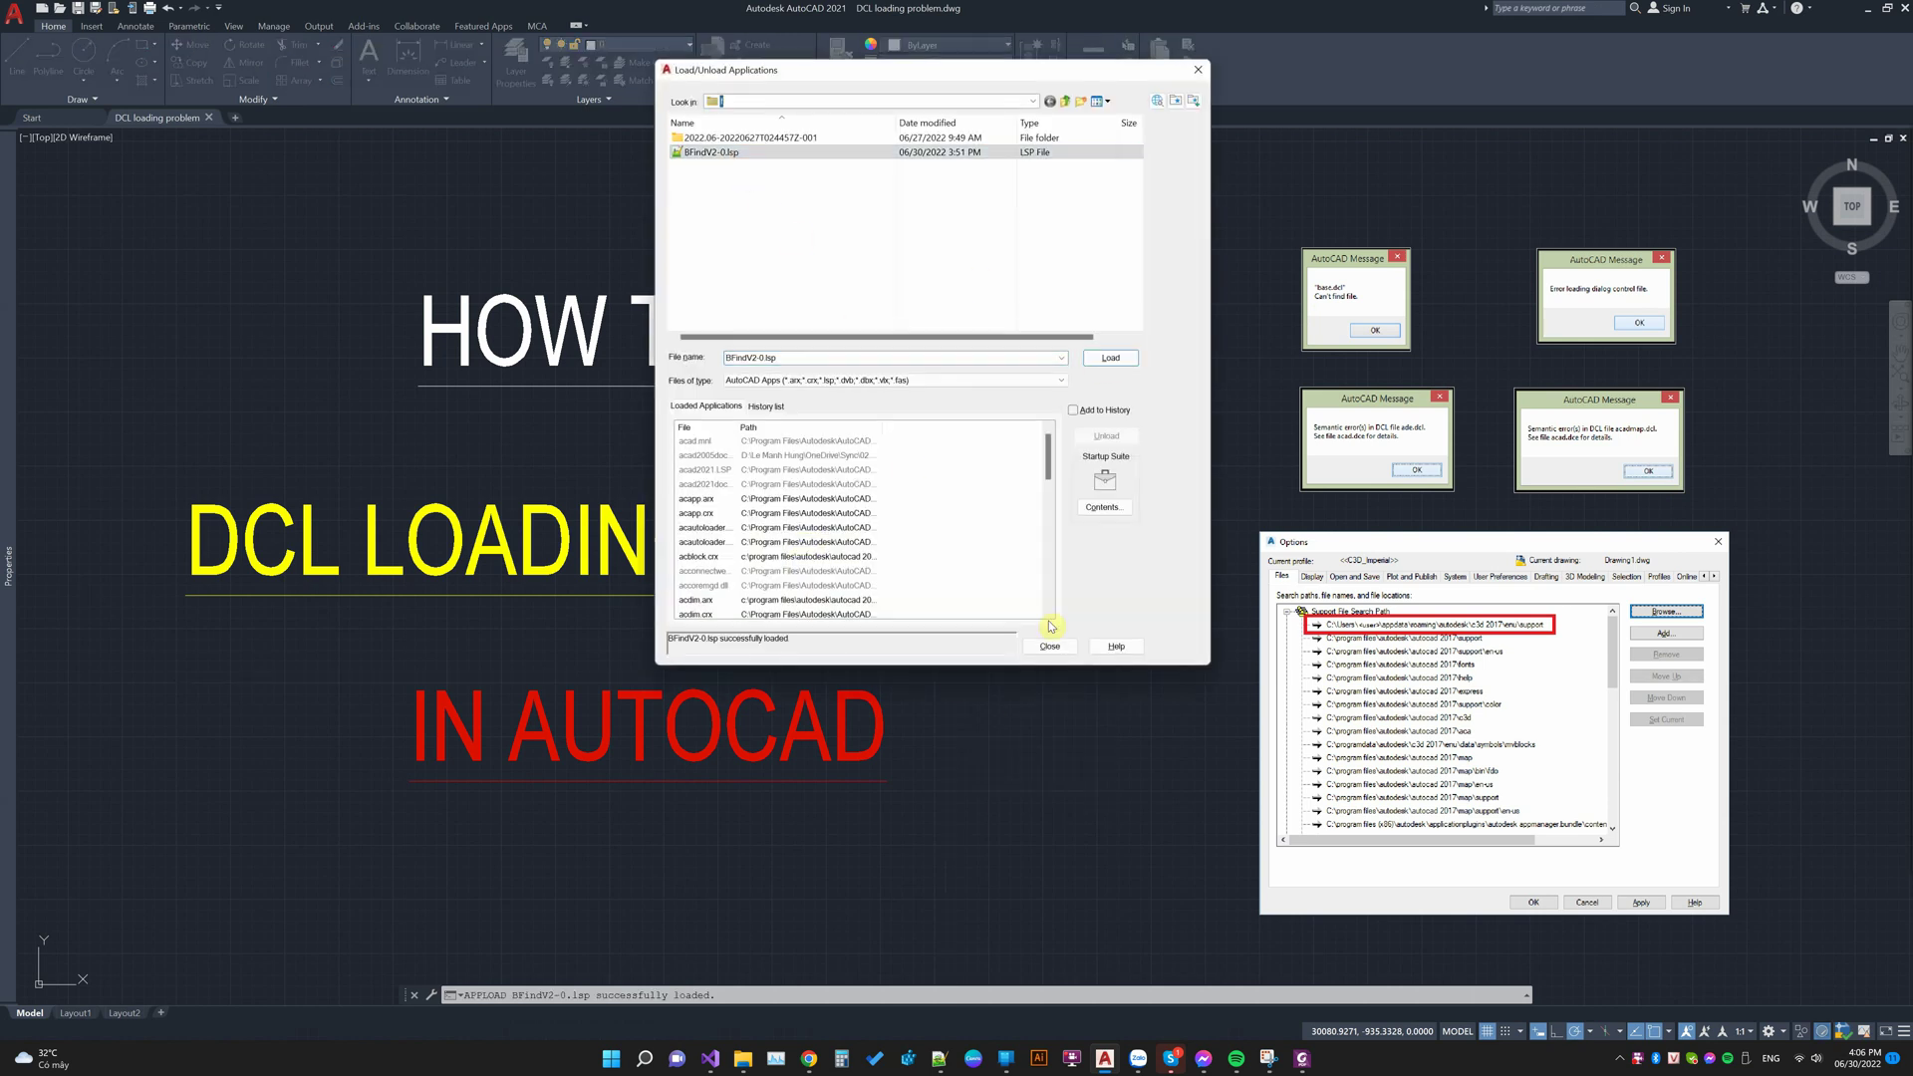
{"action": "left_click", "coordinate": [1048, 646]}
{"action": "type", "text": "F"}
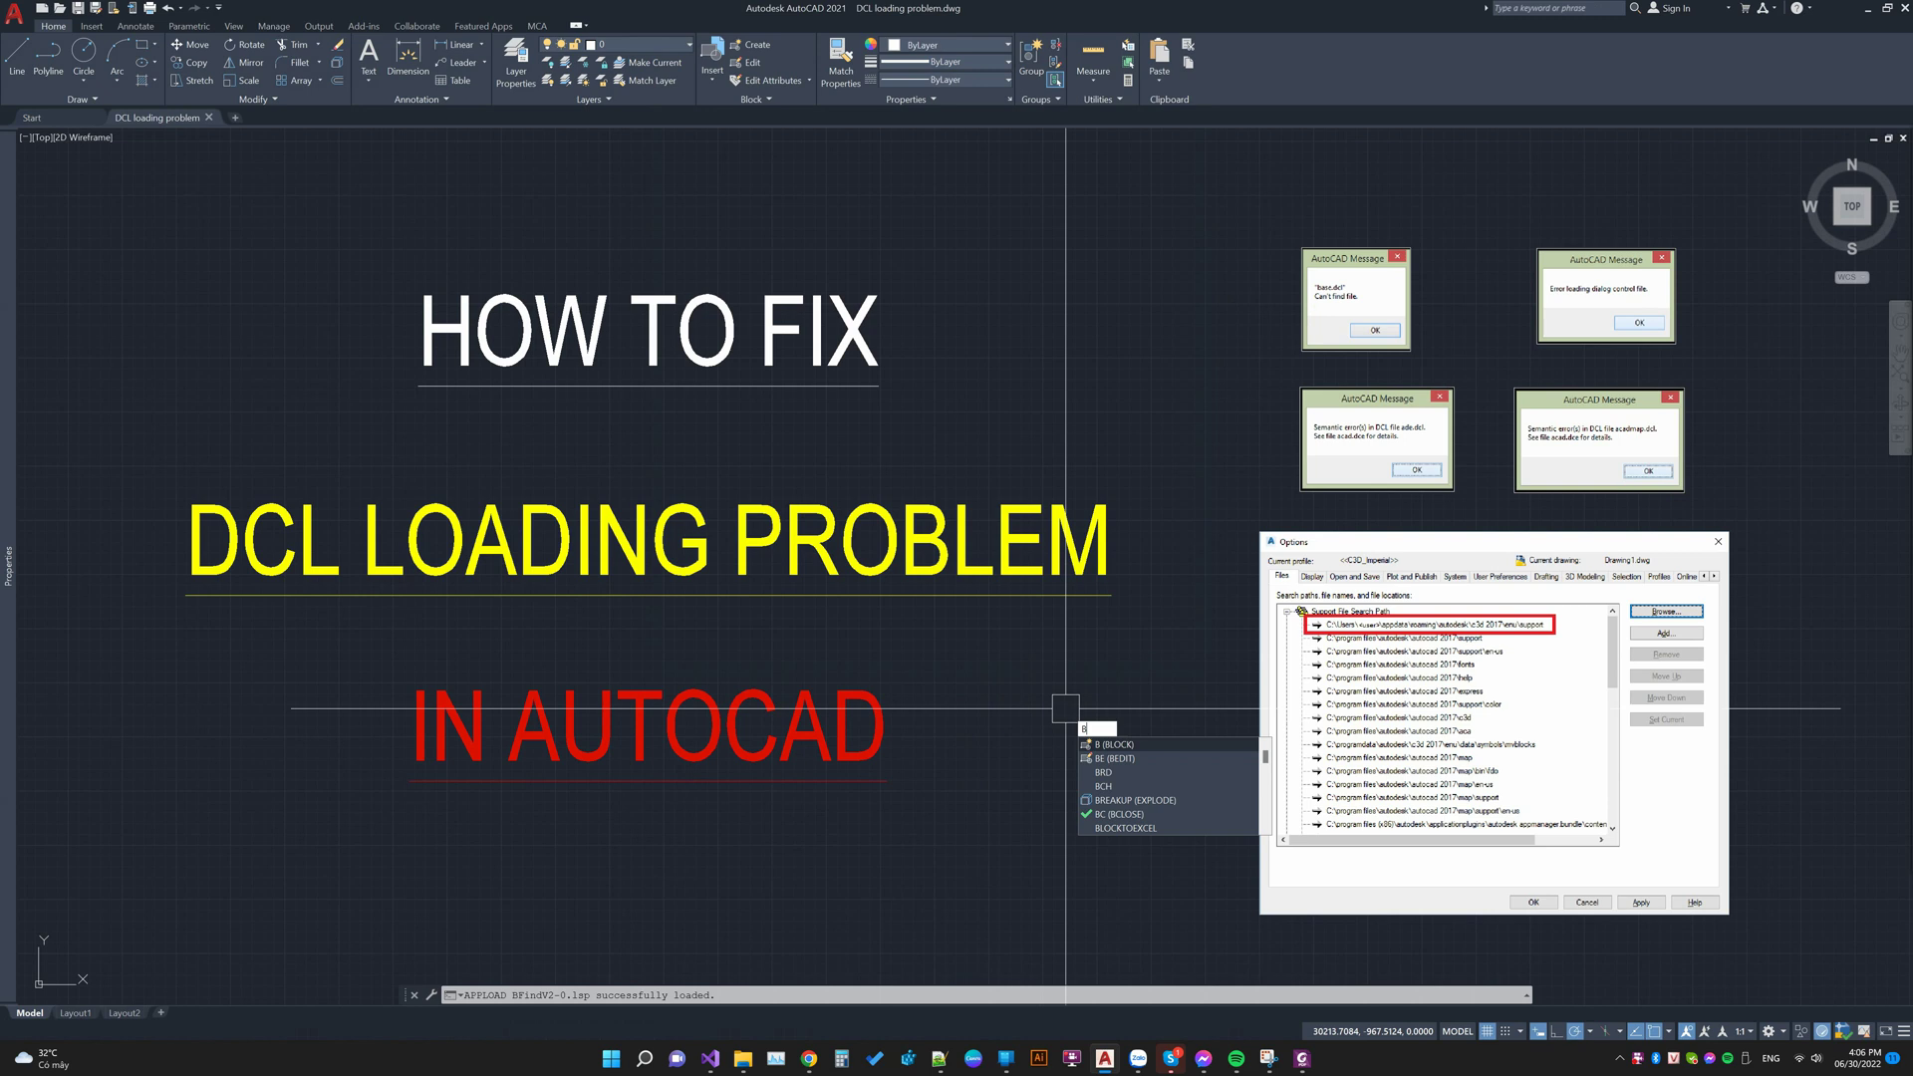
{"action": "type", "text": "in"}
{"action": "key", "text": "Return"}
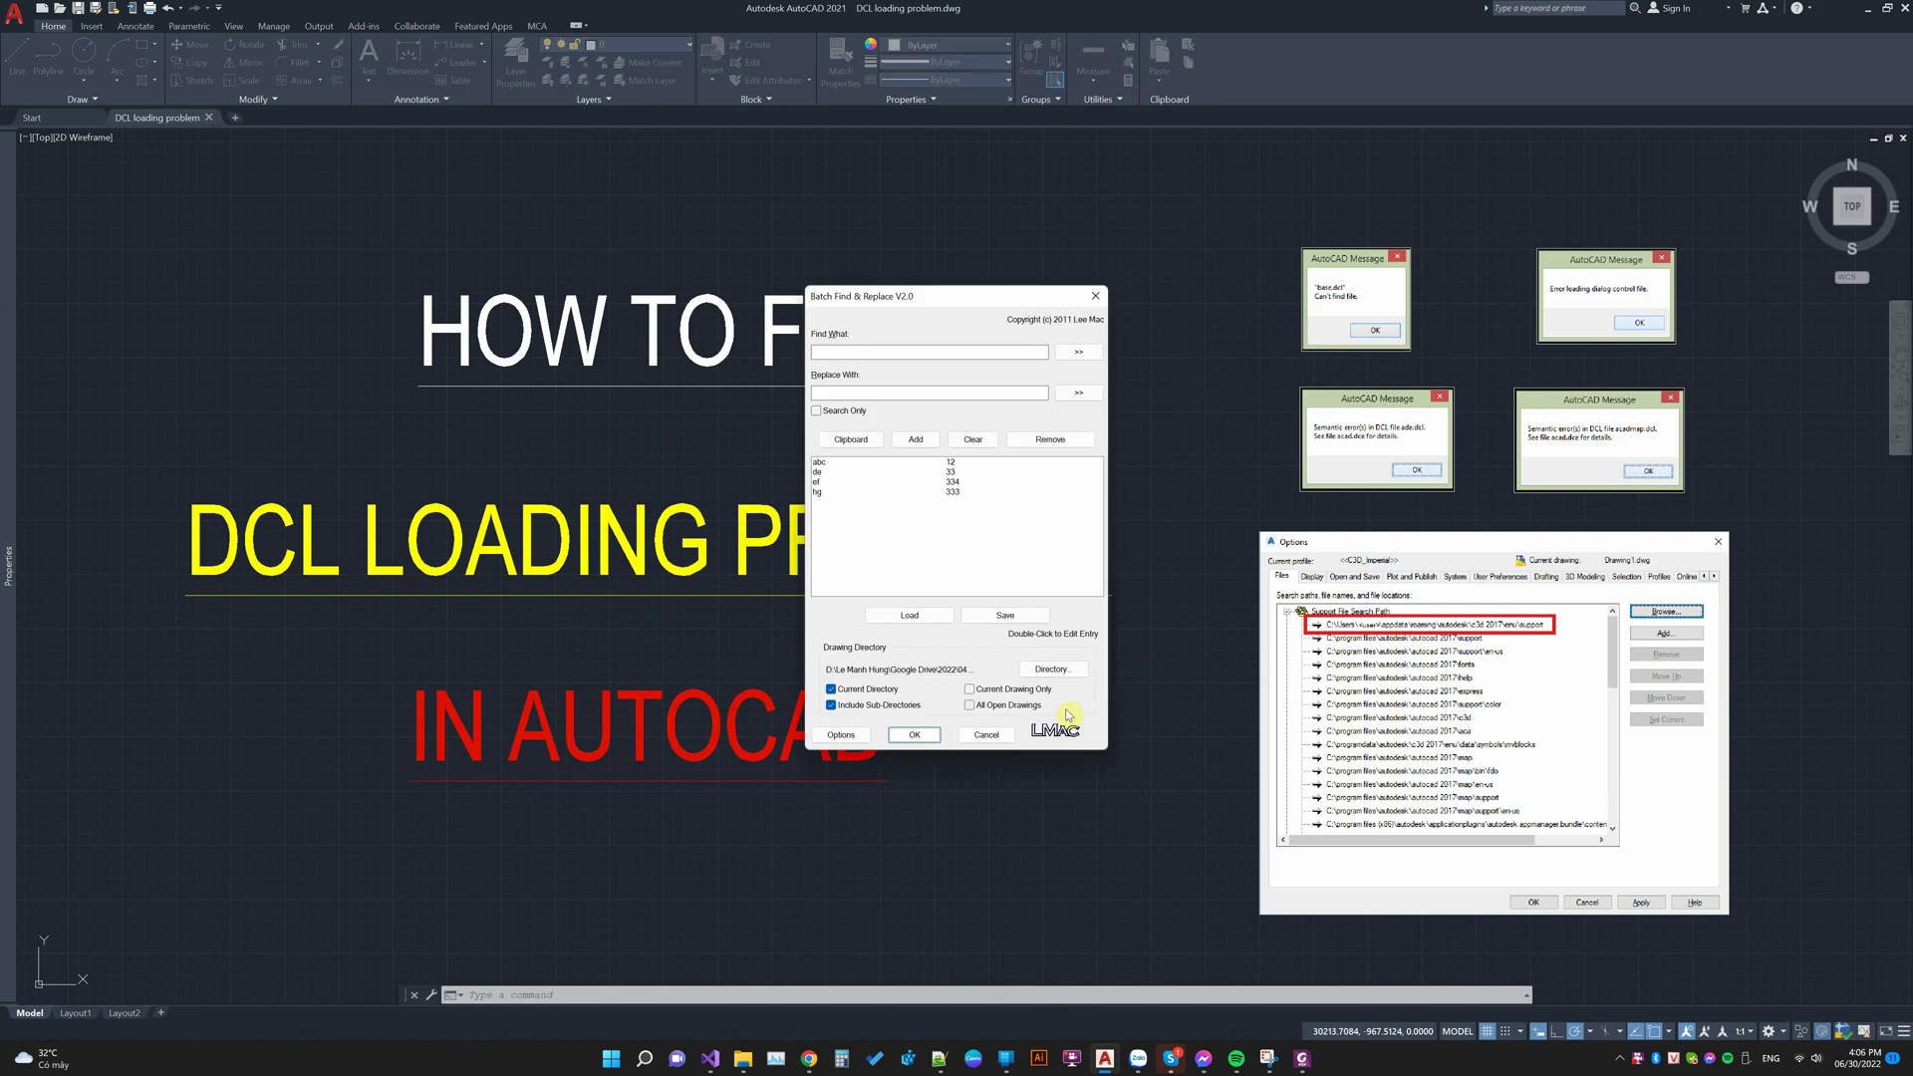